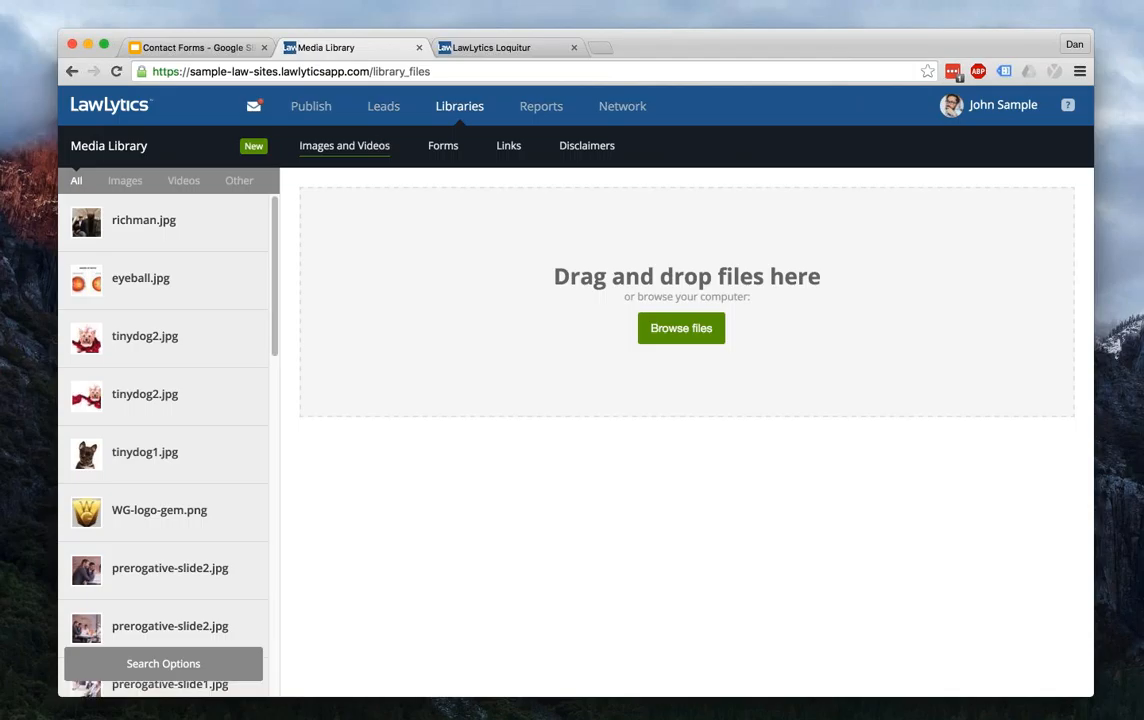
- Review the Auto Accident Intake Form's Name, Phone, Email and accident questions, then switch to the site preview
{"action": "left_click", "coordinate": [443, 146]}
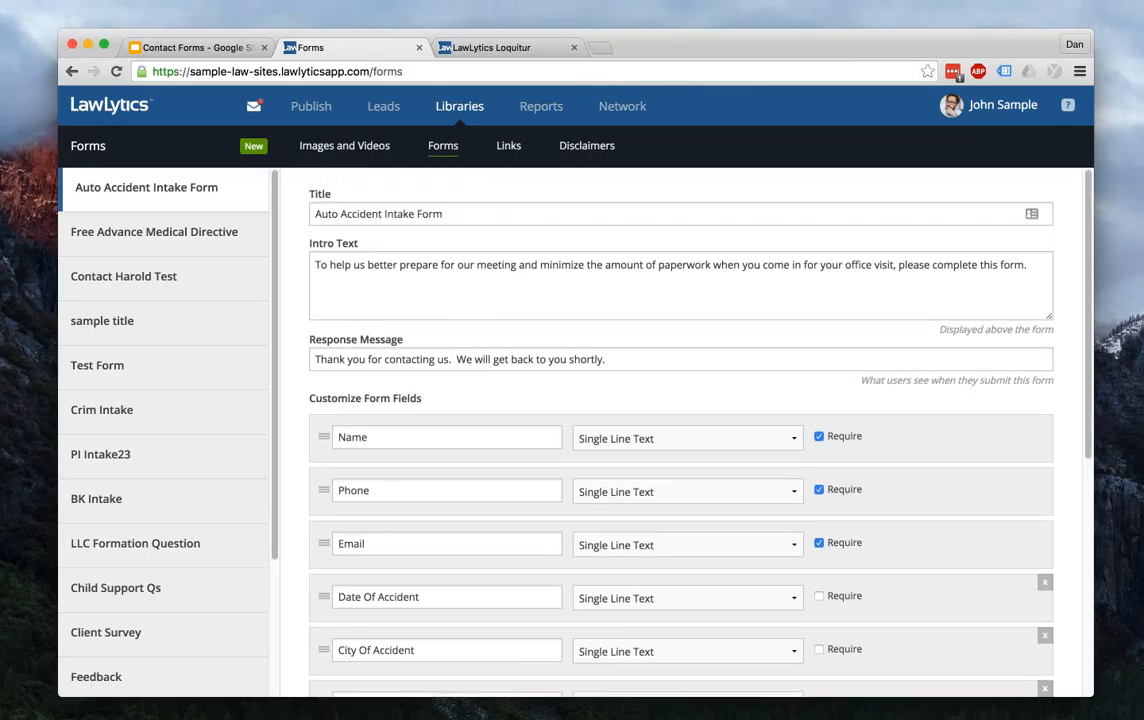
{"action": "scroll", "coordinate": [539, 255], "scroll_direction": "down", "scroll_amount": 5}
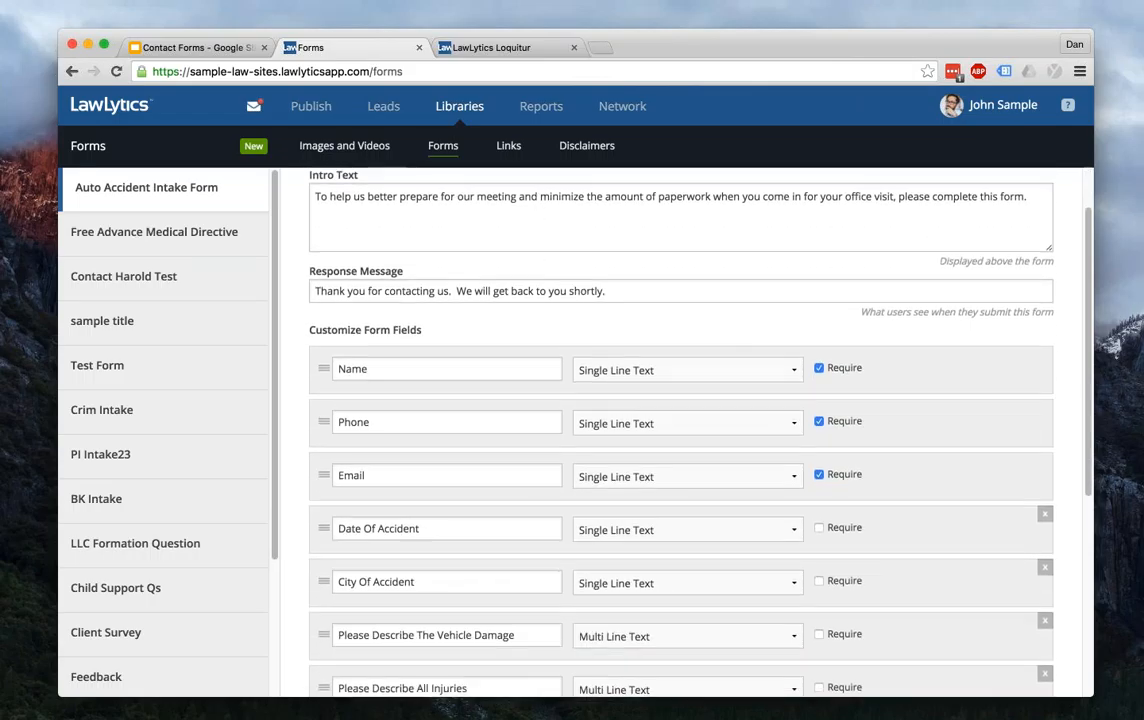
{"action": "scroll", "coordinate": [680, 430], "scroll_direction": "down", "scroll_amount": 4}
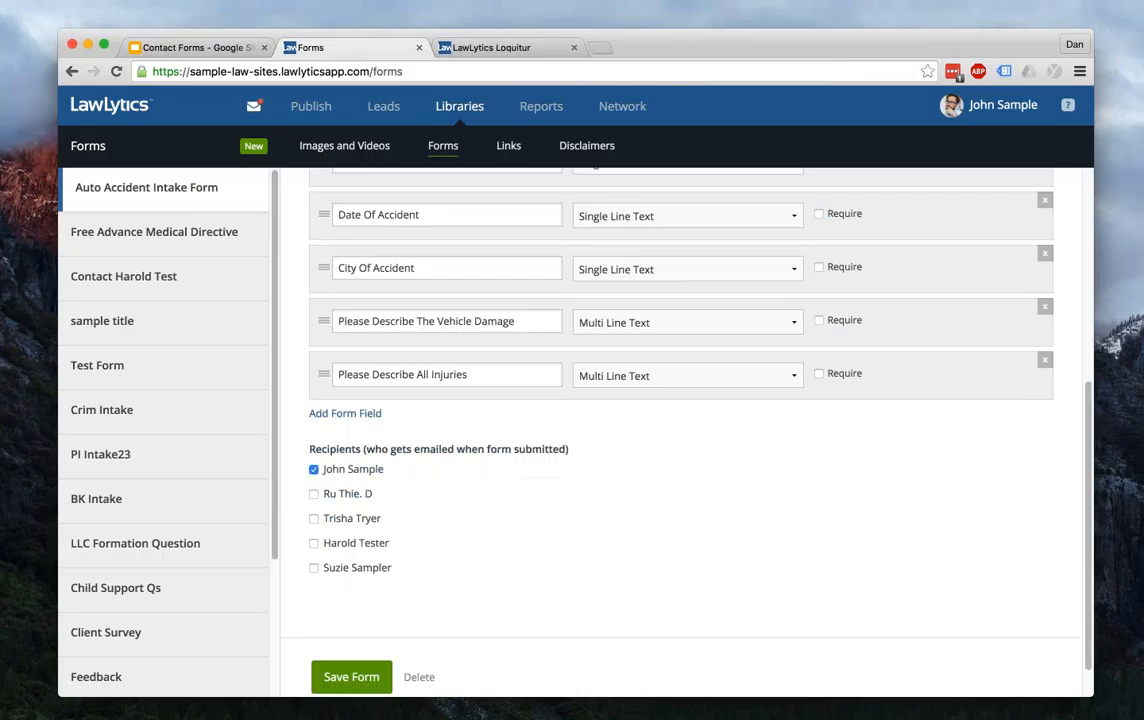
{"action": "scroll", "coordinate": [680, 430], "scroll_direction": "up", "scroll_amount": 8}
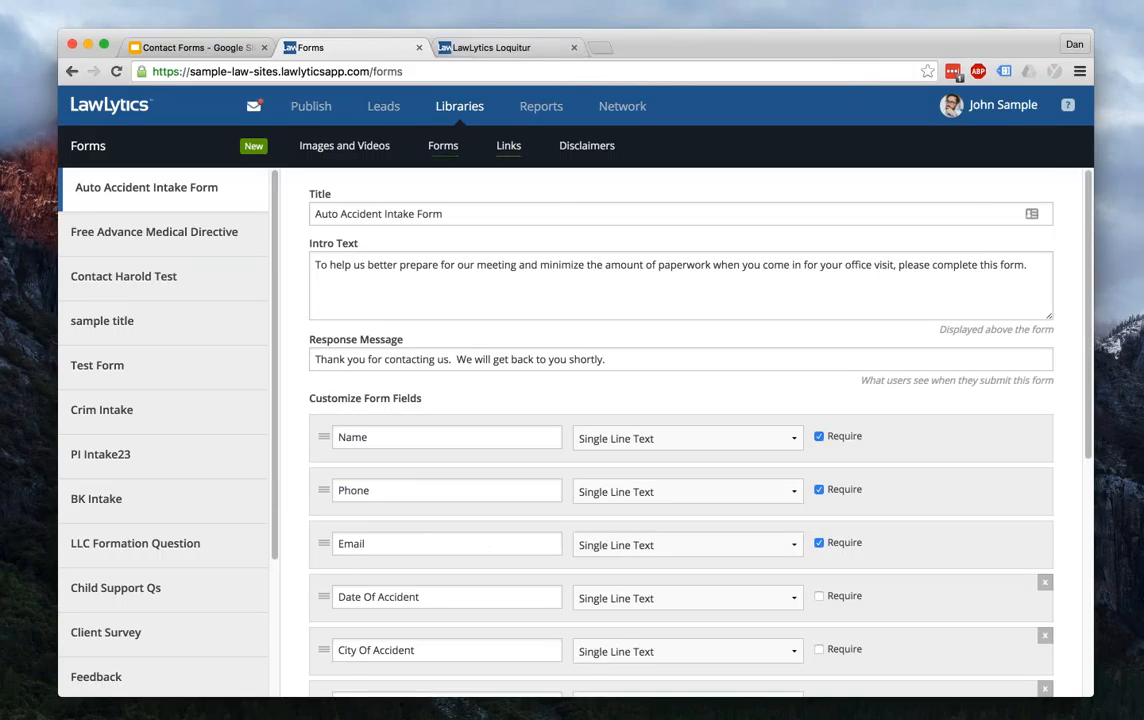
{"action": "key", "text": "ctrl+Tab"}
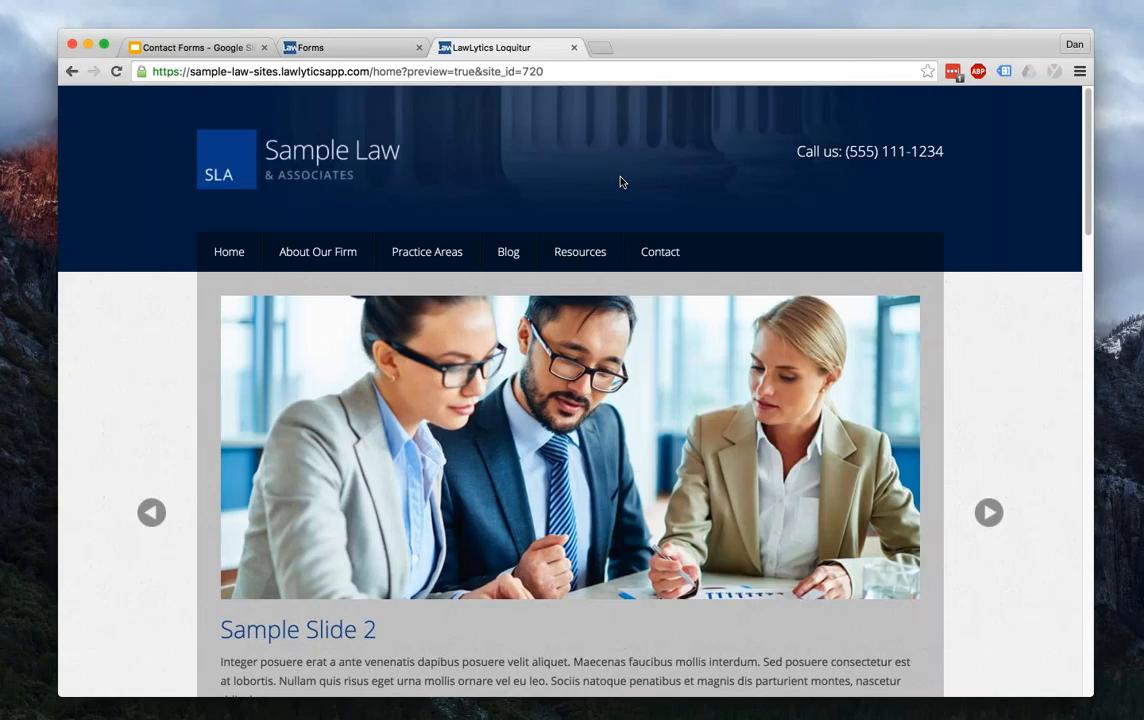
- Fill the Contact Us sidebar form's name and phone fields with test values
{"action": "scroll", "coordinate": [620, 182], "scroll_direction": "down", "scroll_amount": 6}
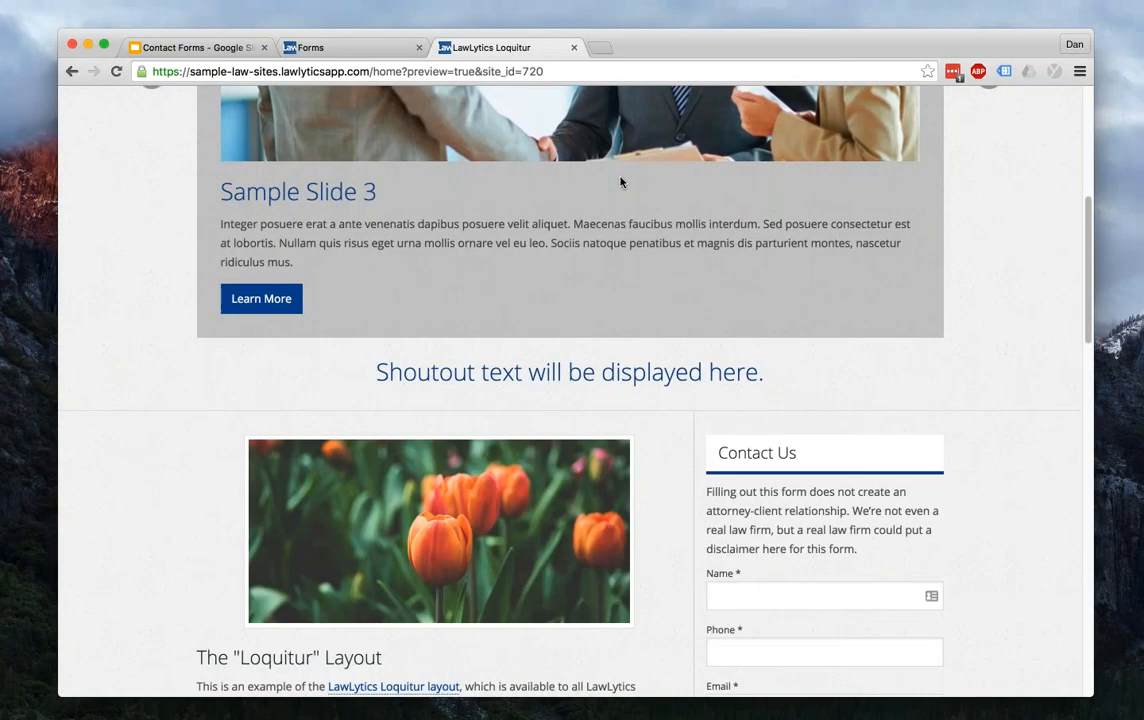
{"action": "scroll", "coordinate": [620, 182], "scroll_direction": "down", "scroll_amount": 3}
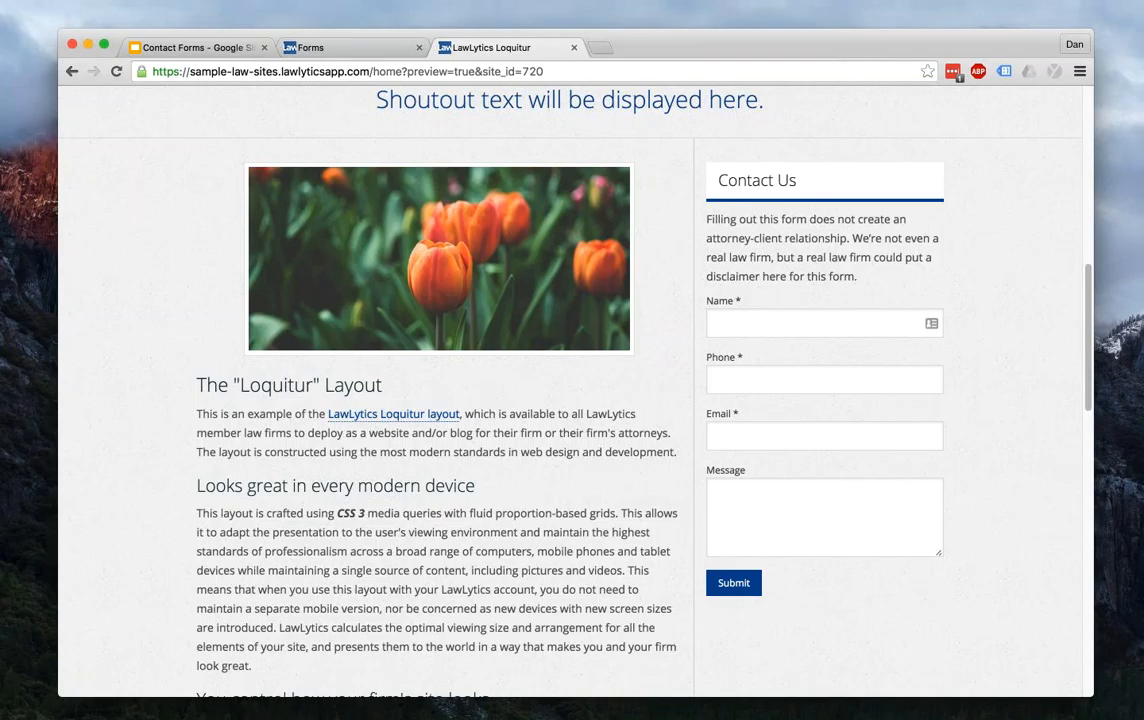
{"action": "left_click", "coordinate": [812, 323]}
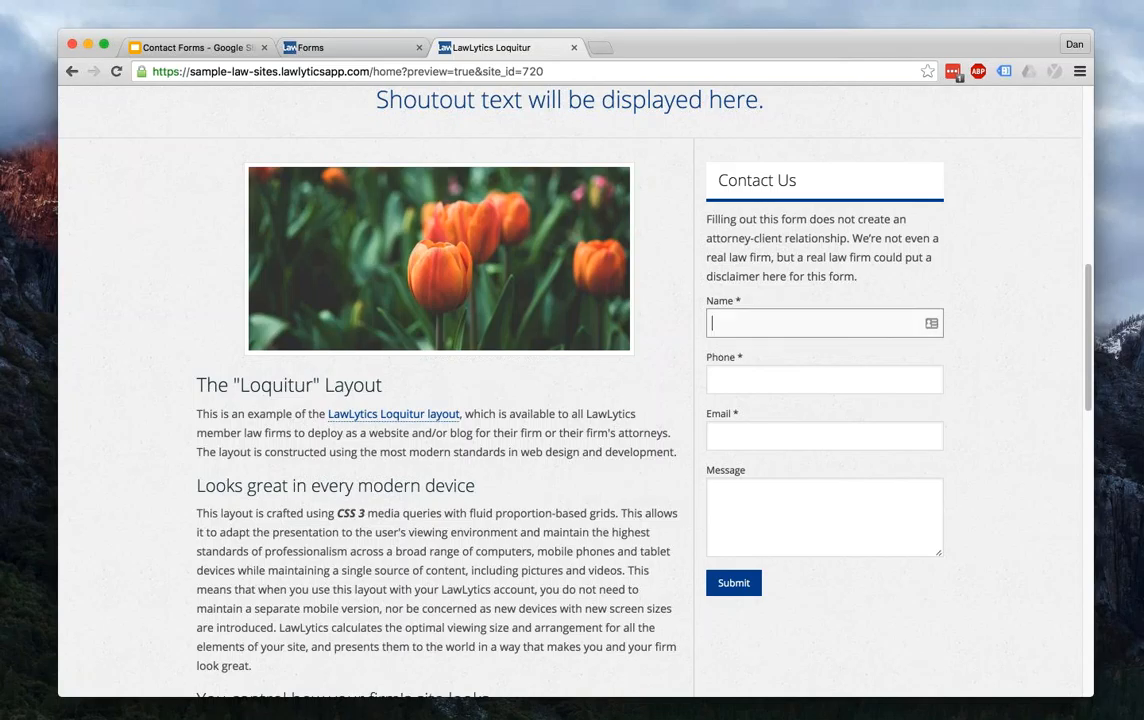
{"action": "left_click", "coordinate": [372, 71]}
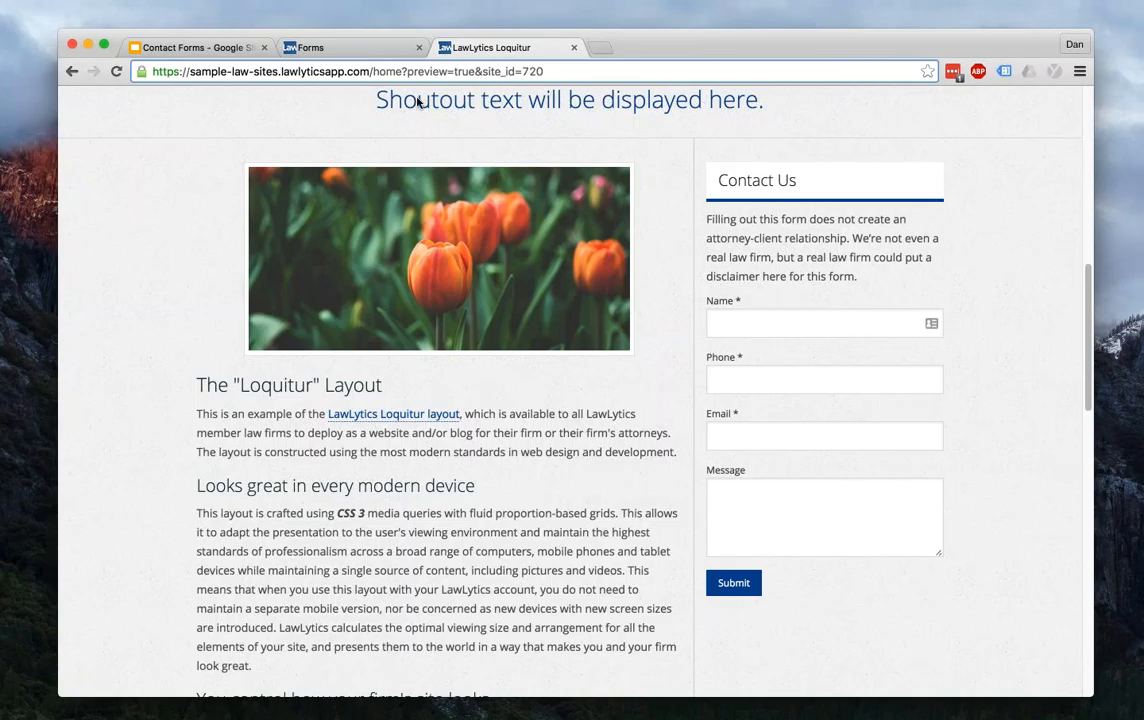
{"action": "left_click", "coordinate": [805, 323]}
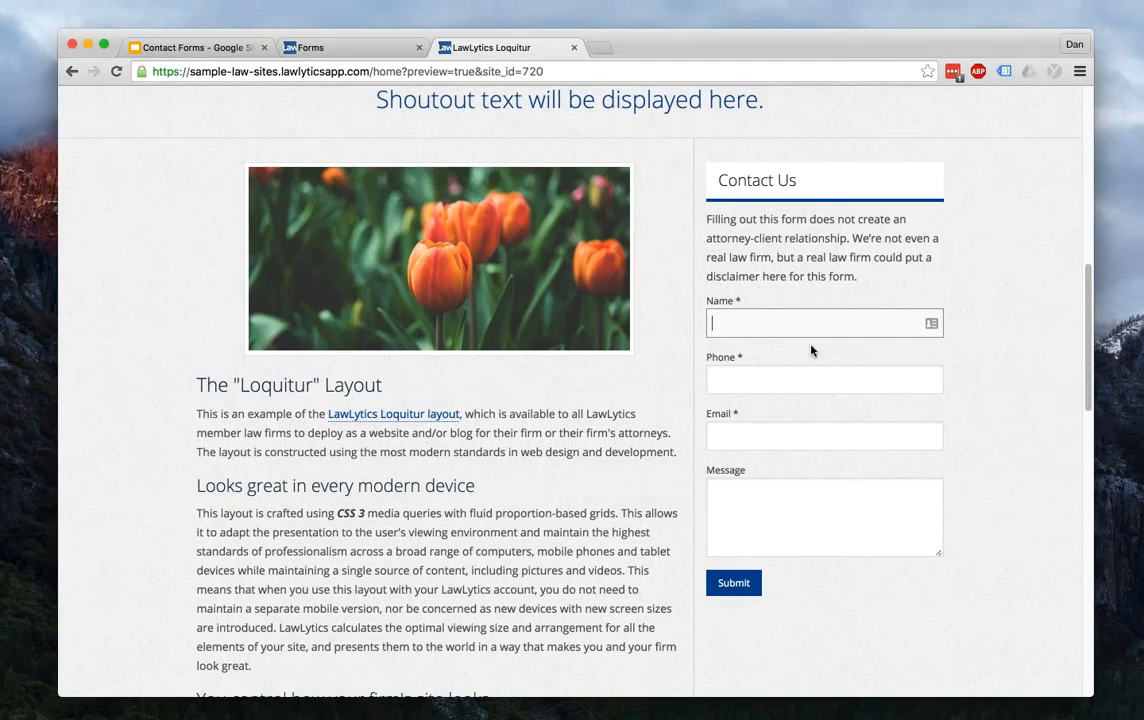
{"action": "type", "text": "Dan Test"}
{"action": "key", "text": "Tab"}
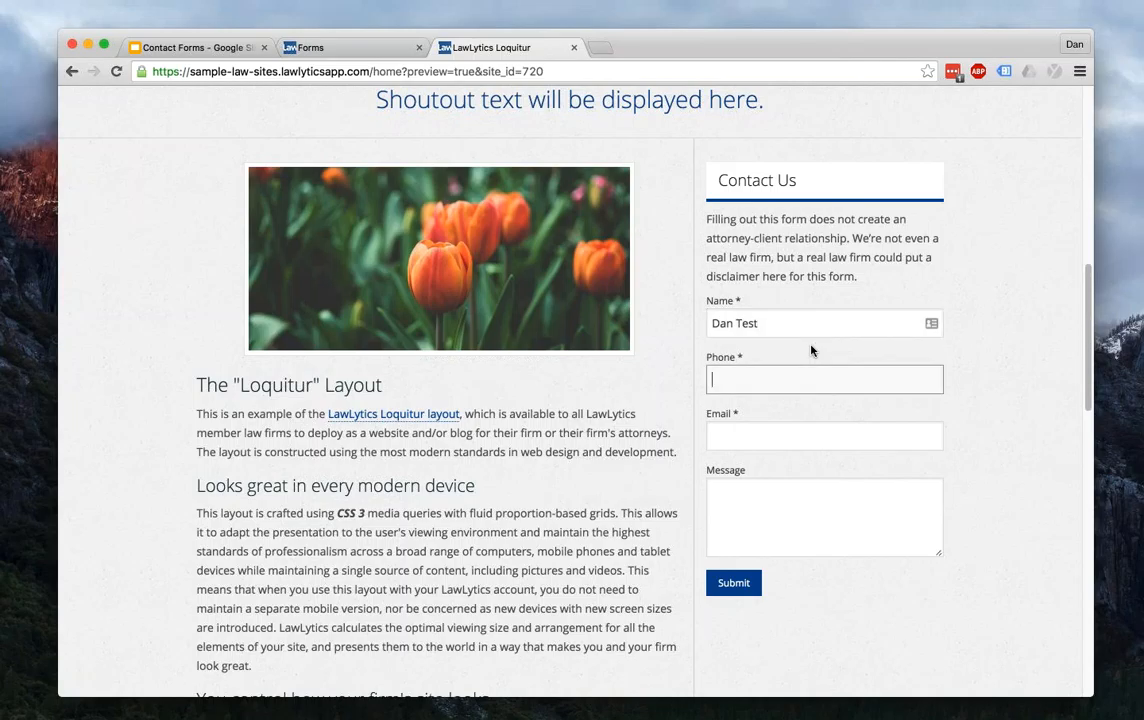
{"action": "type", "text": "333-444-5555"}
- Enter a test email and the message 'This is a test.', then submit the form
{"action": "key", "text": "Tab"}
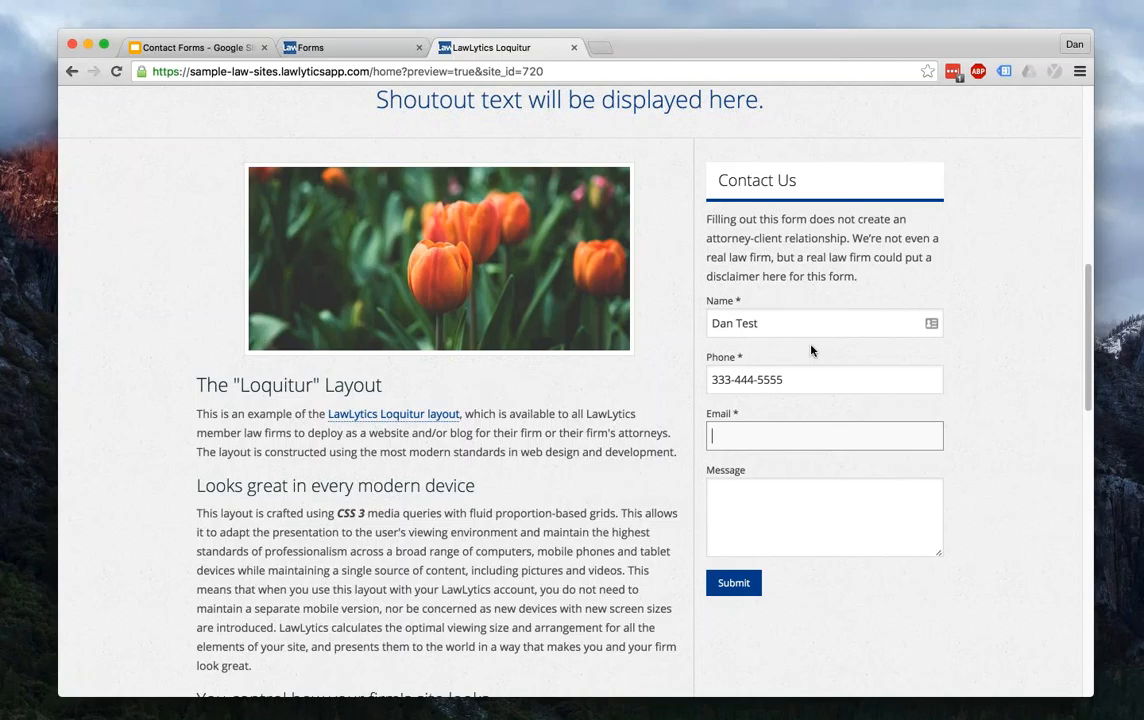
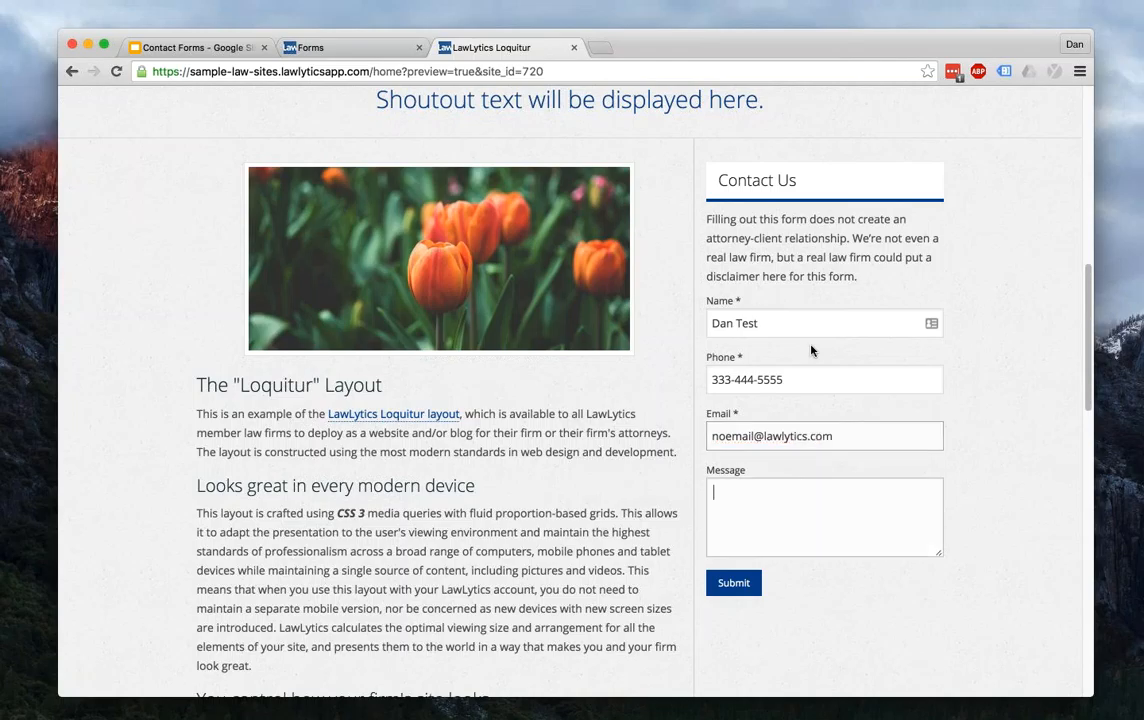
{"action": "key", "text": "Tab"}
{"action": "type", "text": "This is a test."}
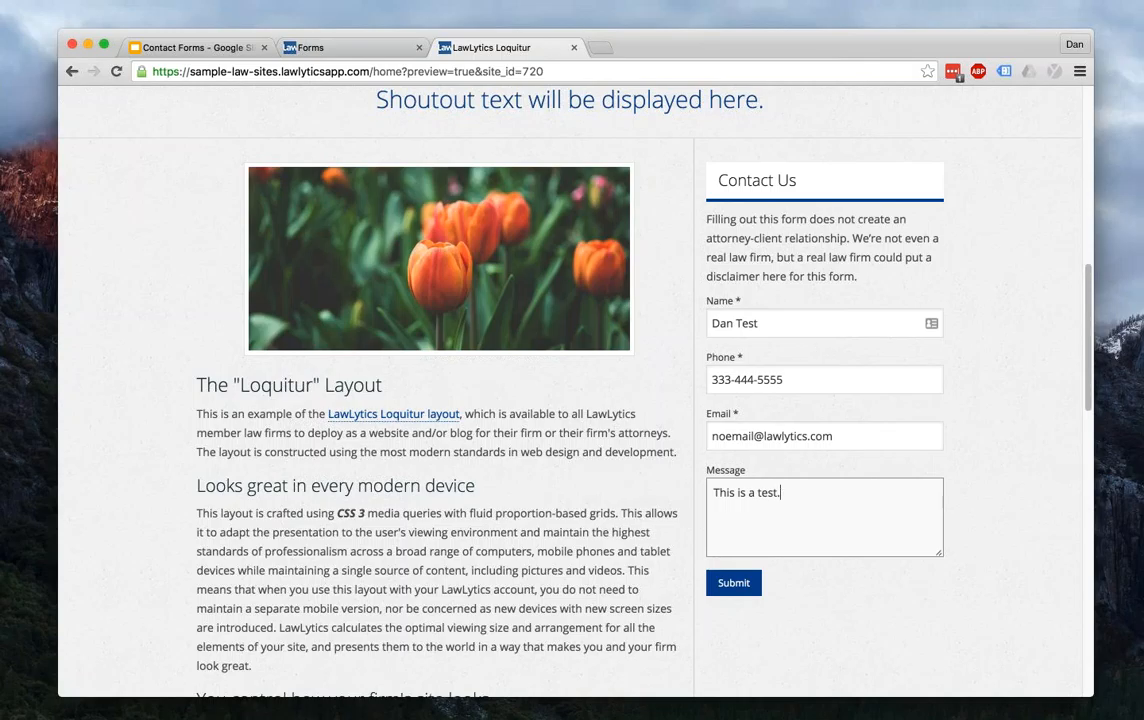
{"action": "key", "text": "Tab"}
{"action": "key", "text": "Return"}
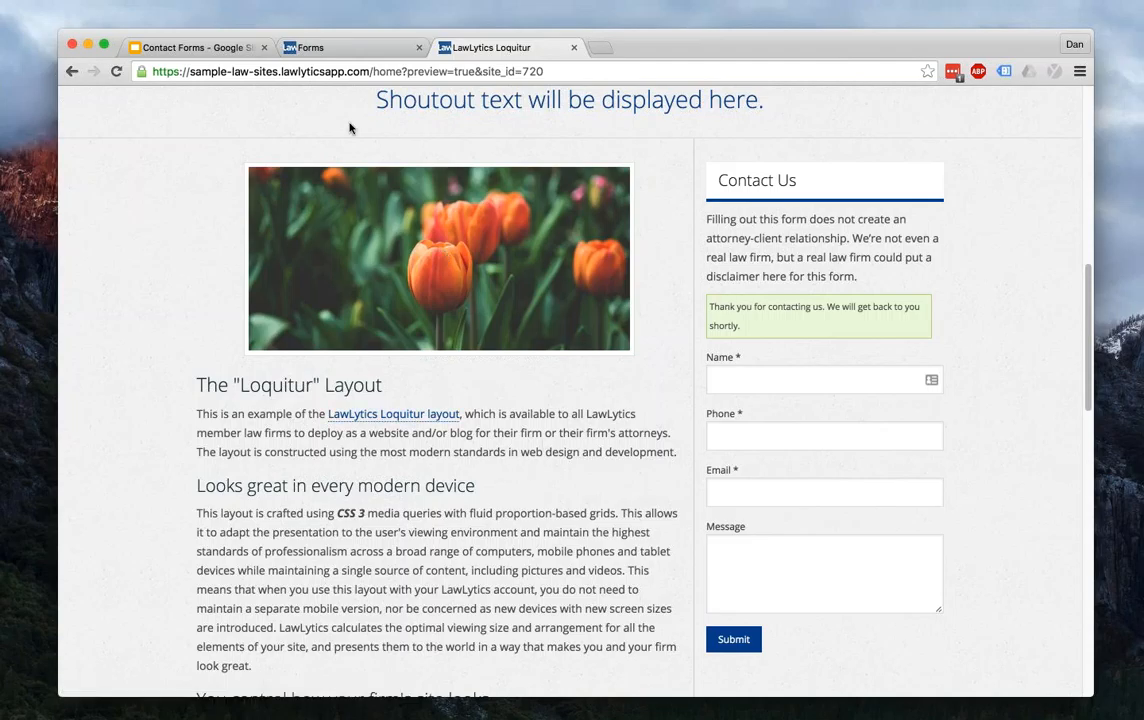
- Open the test submission from the Dashboard inbox and view its details
{"action": "left_click", "coordinate": [305, 47]}
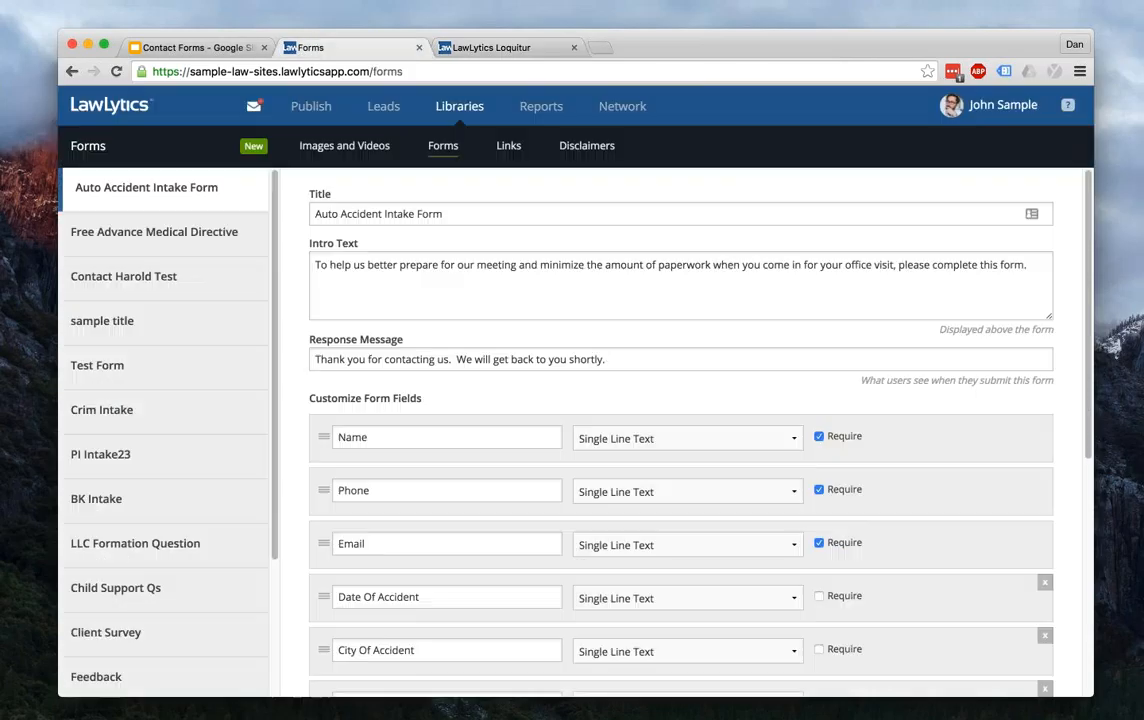
{"action": "left_click", "coordinate": [111, 107]}
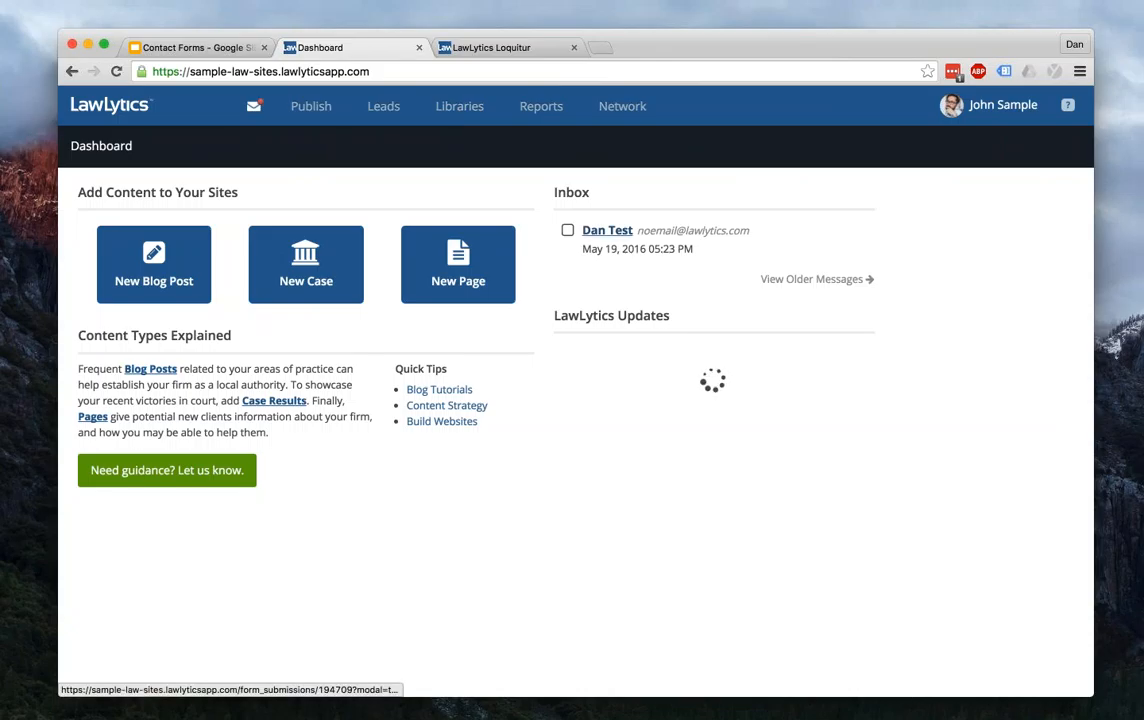
{"action": "left_click", "coordinate": [607, 231]}
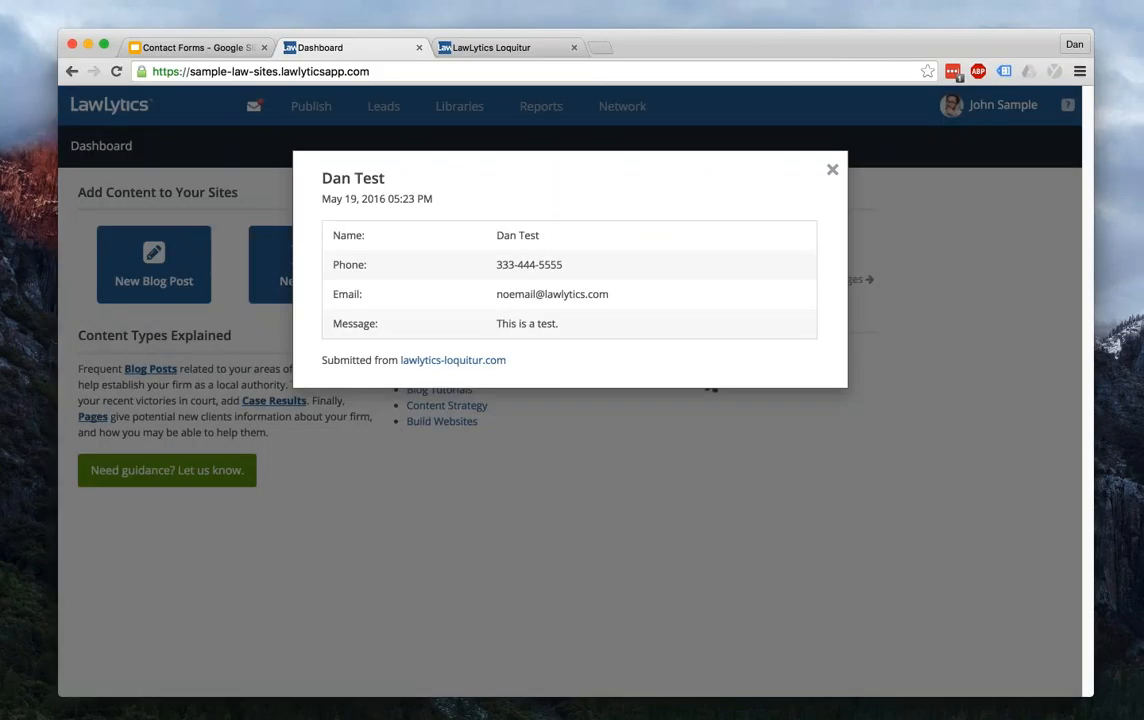
{"action": "left_click", "coordinate": [832, 170]}
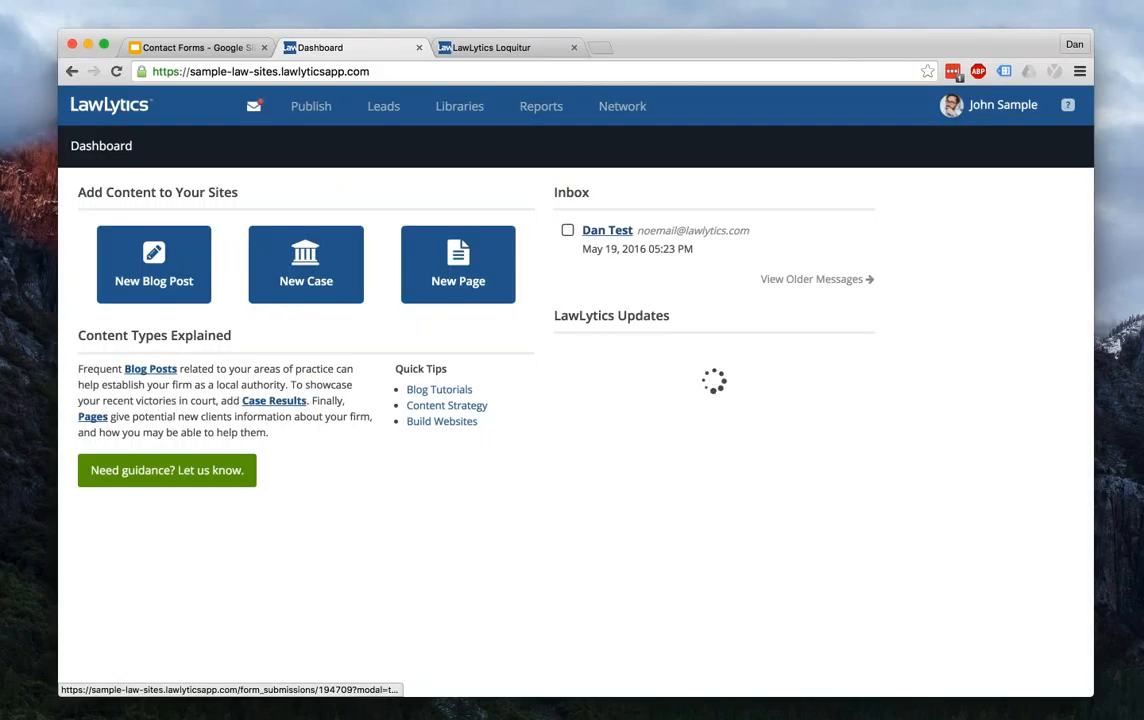
{"action": "left_click", "coordinate": [607, 230]}
{"action": "left_click", "coordinate": [460, 140]}
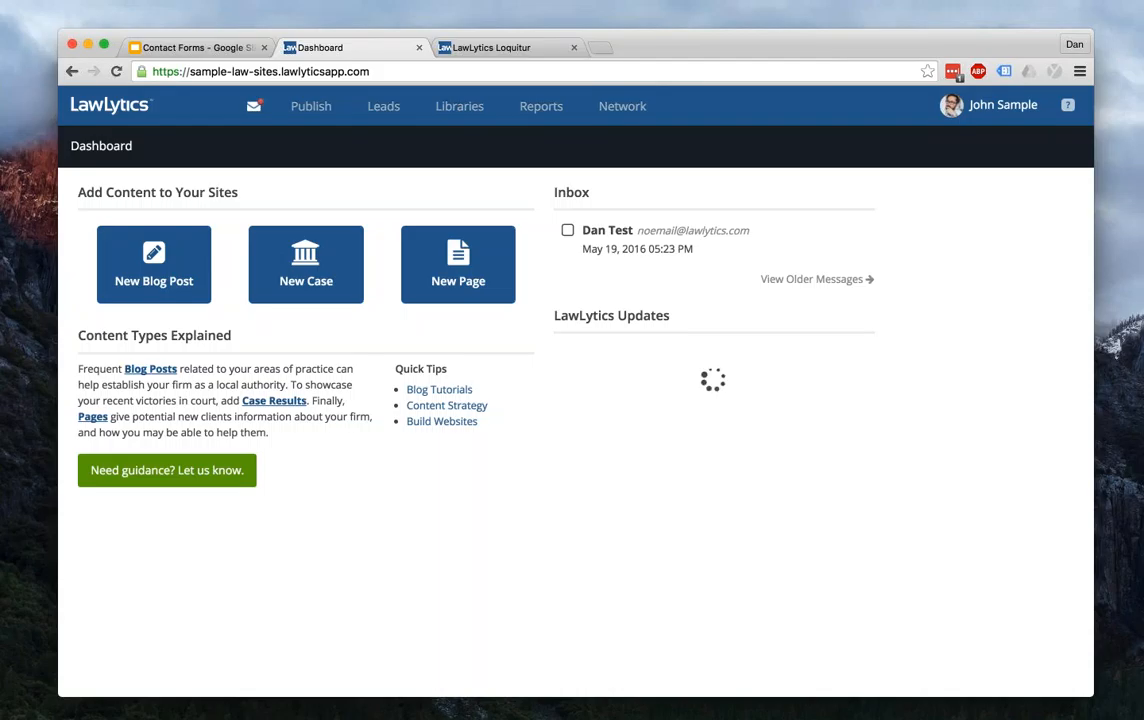
- Check the test entry in the full Form Submissions list, then return to the site preview
{"action": "left_click", "coordinate": [781, 281]}
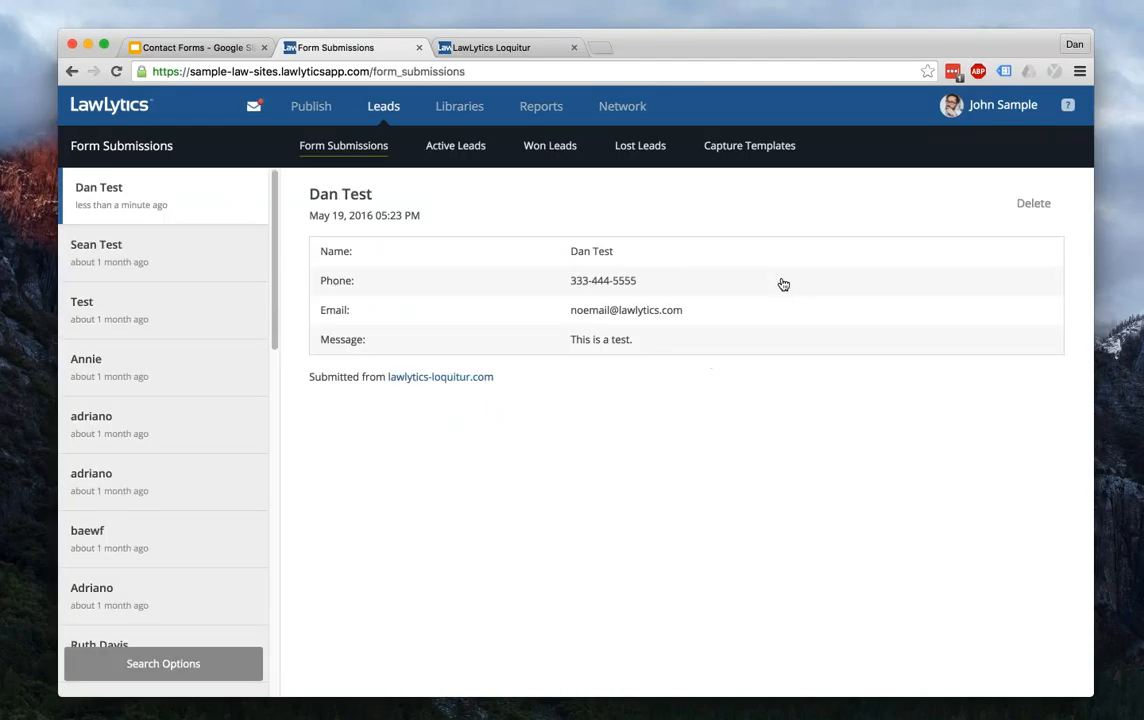
{"action": "left_click", "coordinate": [100, 101]}
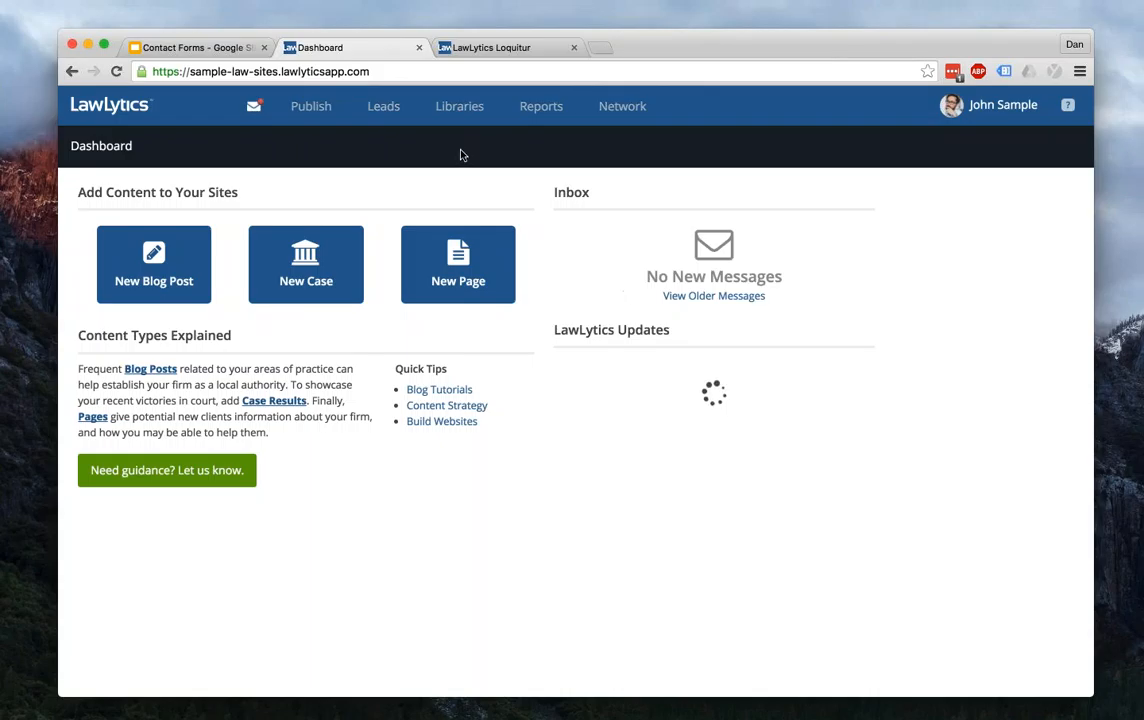
{"action": "left_click", "coordinate": [490, 47]}
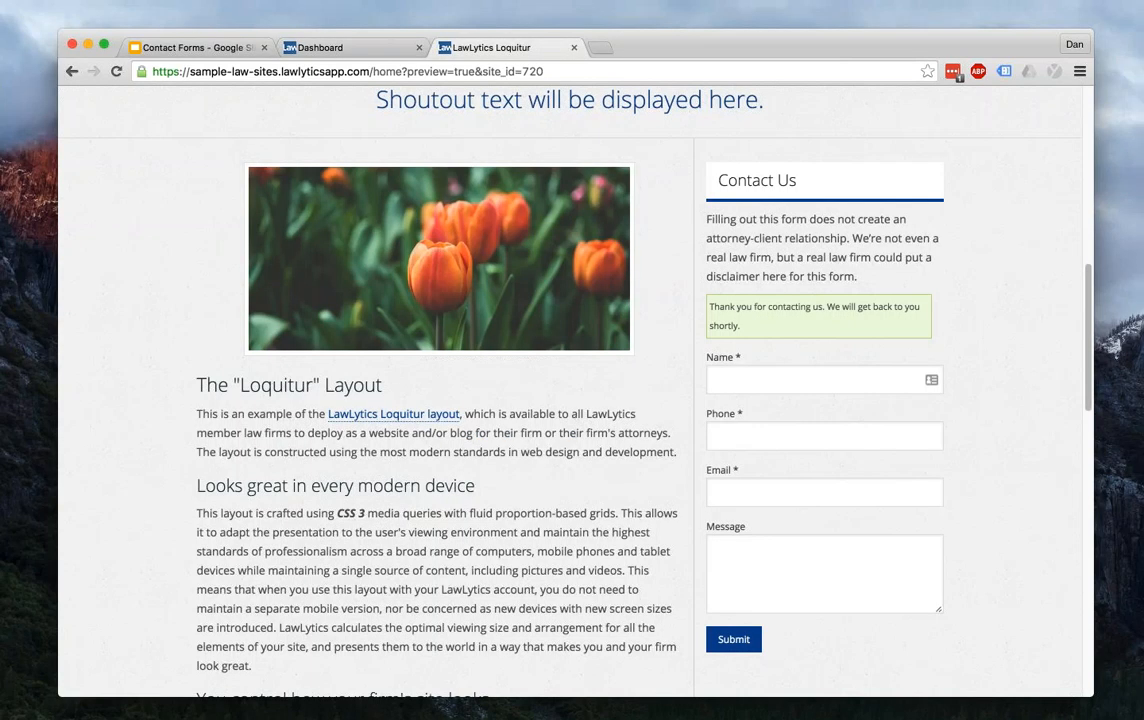
- Open the Client Intake Form page from Practice Areas and scroll through its fields to Submit
{"action": "scroll", "coordinate": [570, 400], "scroll_direction": "up", "scroll_amount": 3}
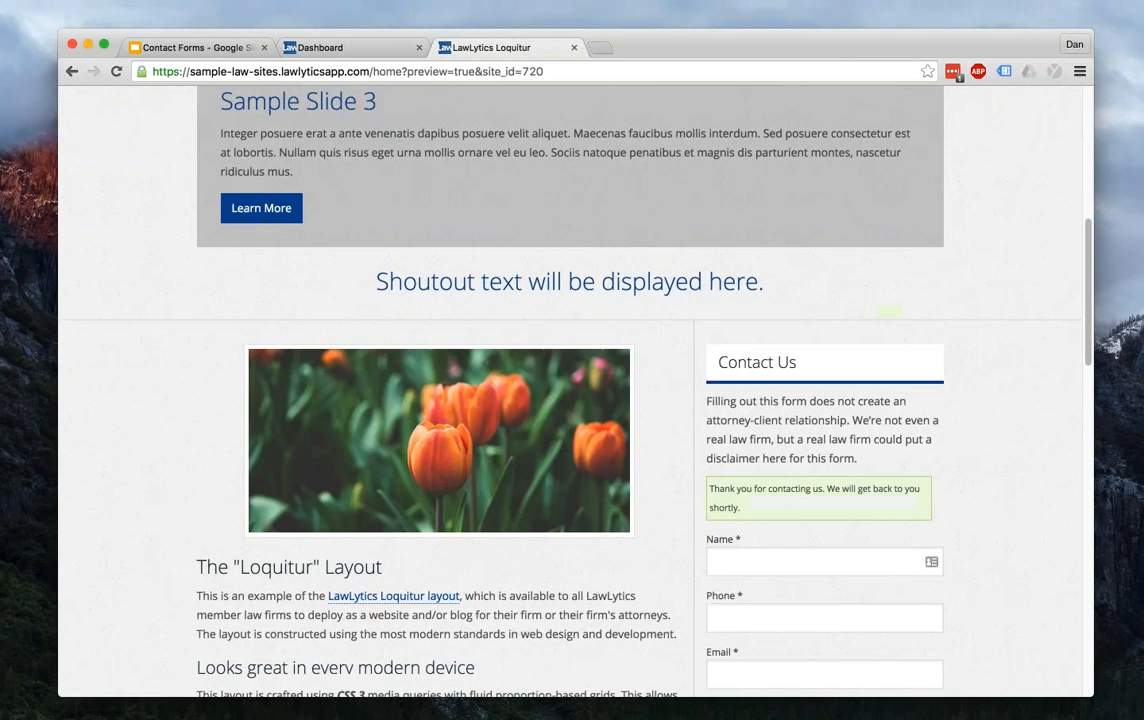
{"action": "scroll", "coordinate": [856, 414], "scroll_direction": "up", "scroll_amount": 4}
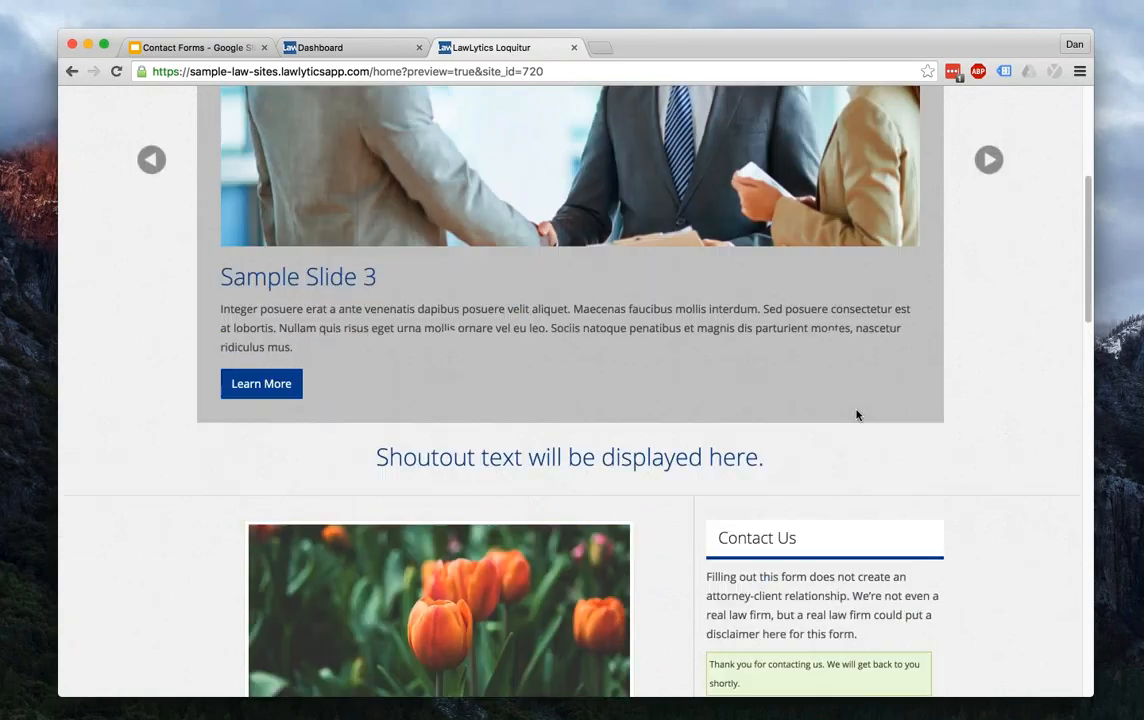
{"action": "scroll", "coordinate": [856, 414], "scroll_direction": "down", "scroll_amount": 2}
{"action": "scroll", "coordinate": [858, 198], "scroll_direction": "up", "scroll_amount": 6}
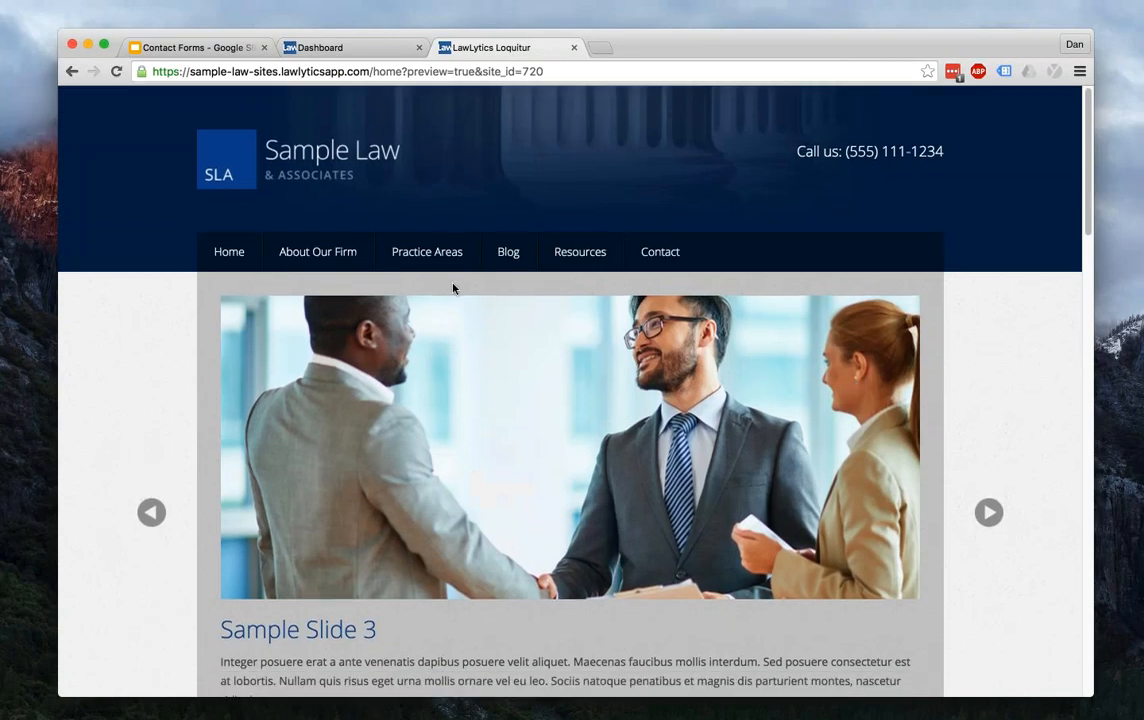
{"action": "mouse_move", "coordinate": [427, 252]}
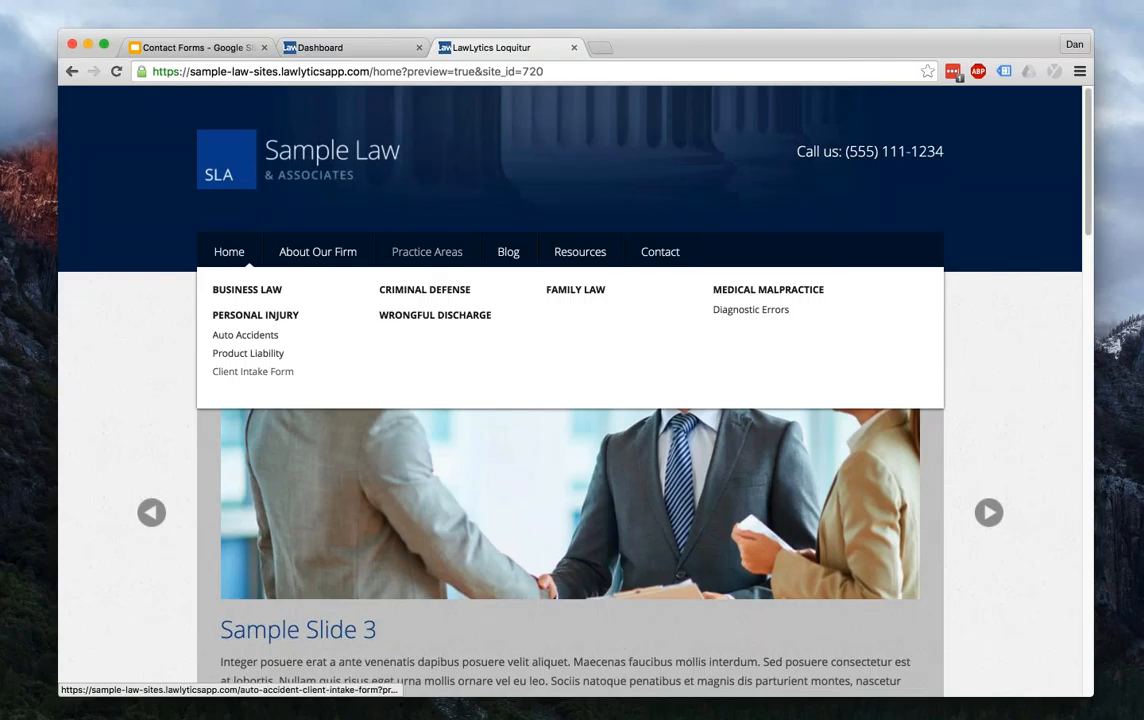
{"action": "left_click", "coordinate": [252, 371]}
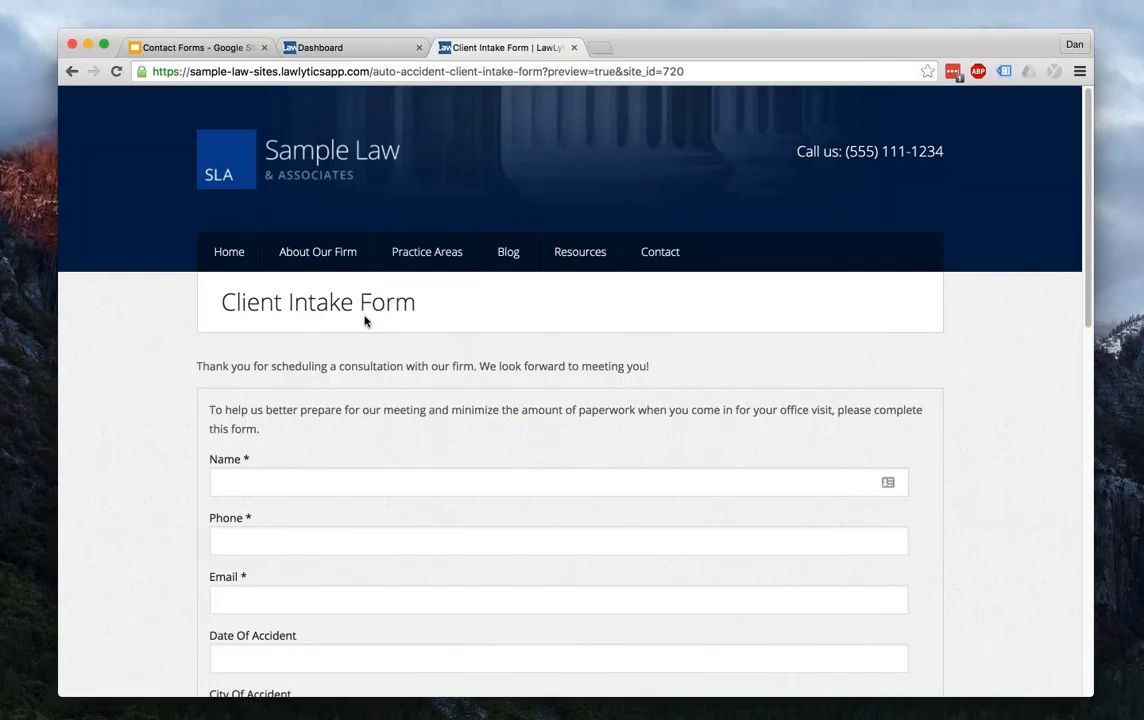
{"action": "scroll", "coordinate": [356, 315], "scroll_direction": "down", "scroll_amount": 5}
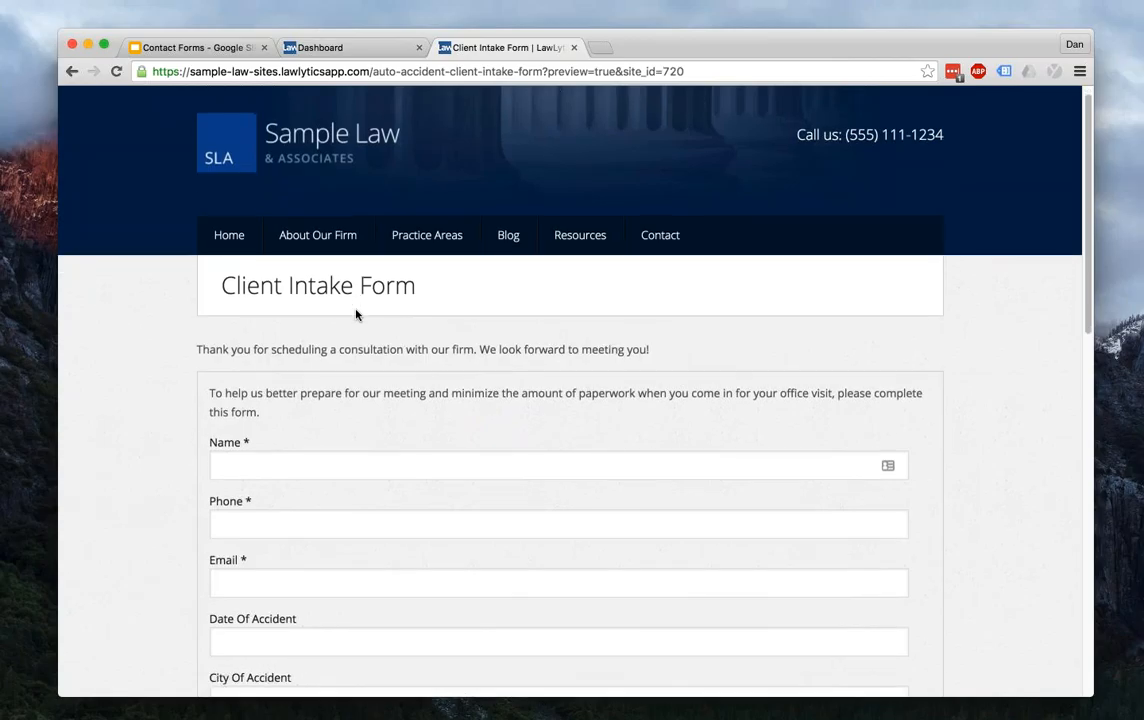
{"action": "scroll", "coordinate": [356, 315], "scroll_direction": "down", "scroll_amount": 7}
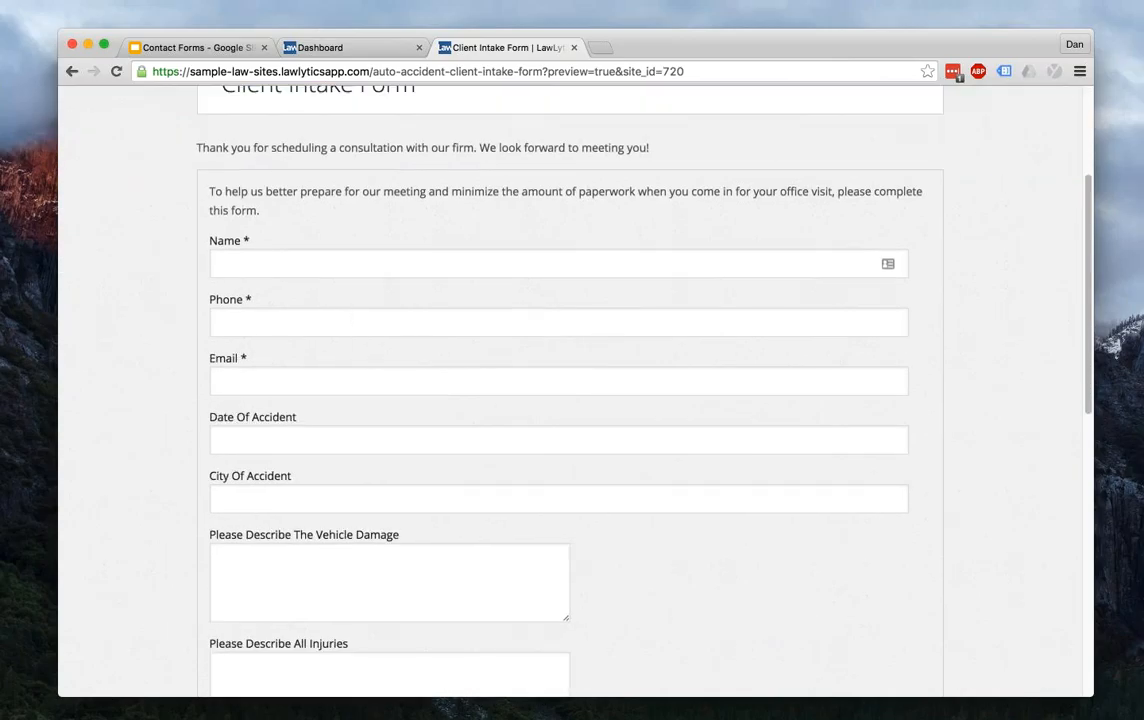
{"action": "scroll", "coordinate": [356, 315], "scroll_direction": "up", "scroll_amount": 1}
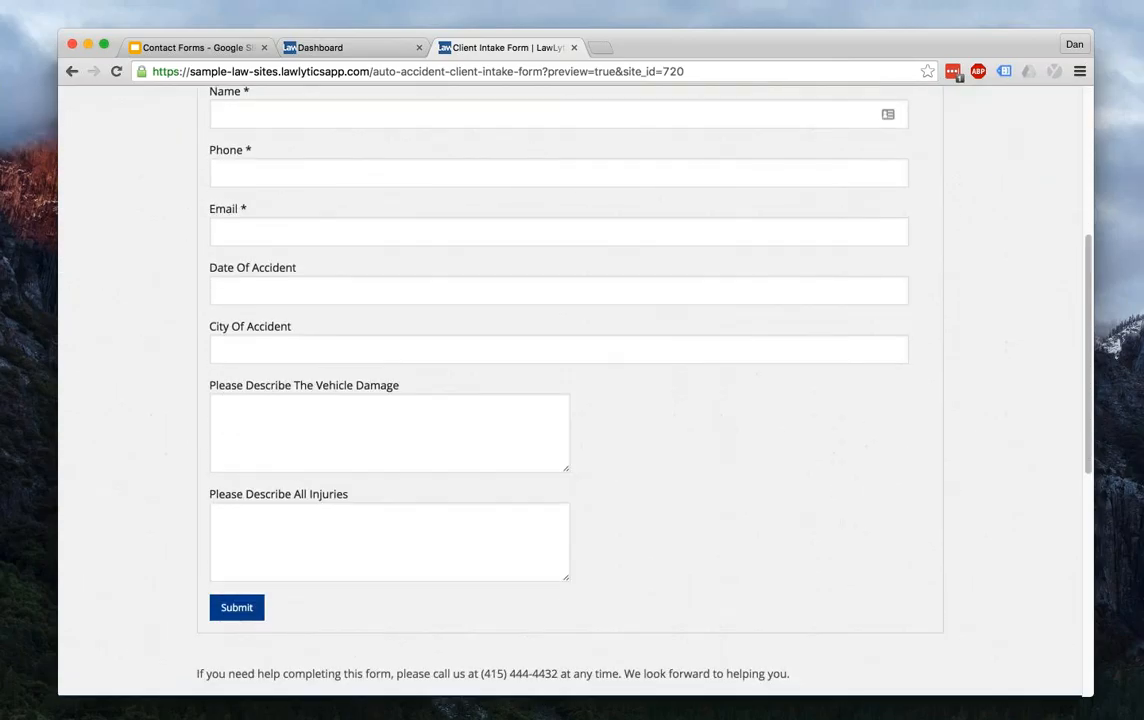
{"action": "left_click", "coordinate": [340, 48]}
- Open the Auto Accident Intake Form from Libraries > Forms, comparing it against the live Client Intake page
{"action": "mouse_move", "coordinate": [460, 107]}
{"action": "left_click", "coordinate": [443, 145]}
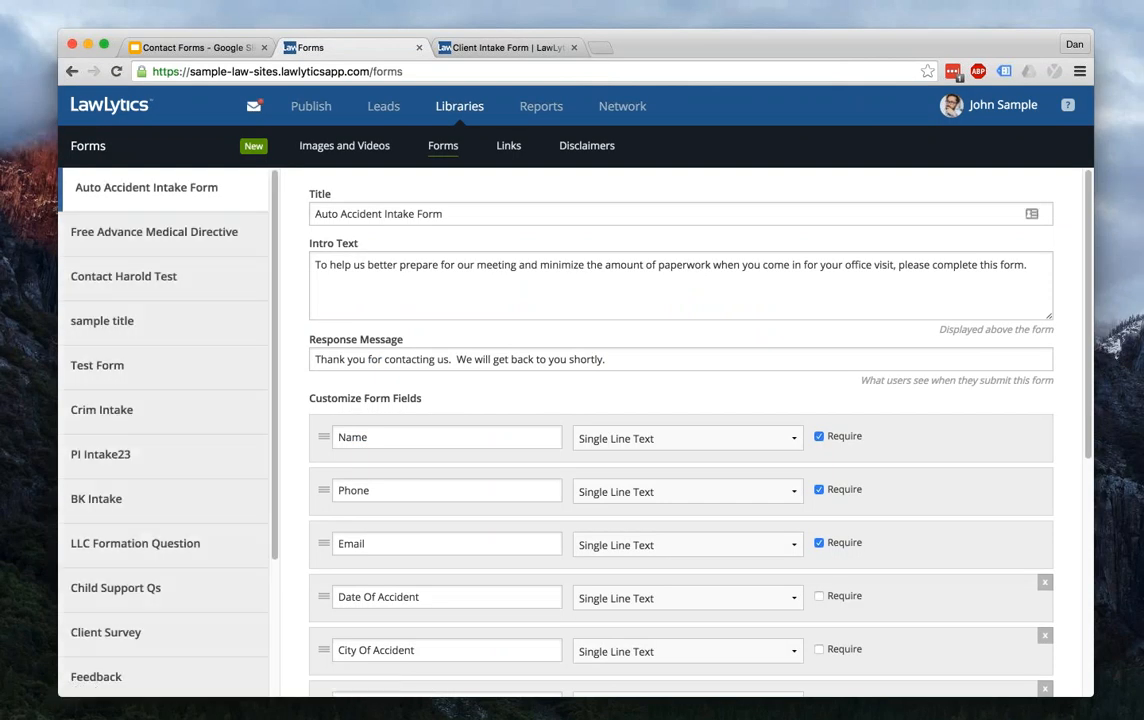
{"action": "scroll", "coordinate": [680, 430], "scroll_direction": "down", "scroll_amount": 8}
{"action": "scroll", "coordinate": [680, 430], "scroll_direction": "up", "scroll_amount": 1}
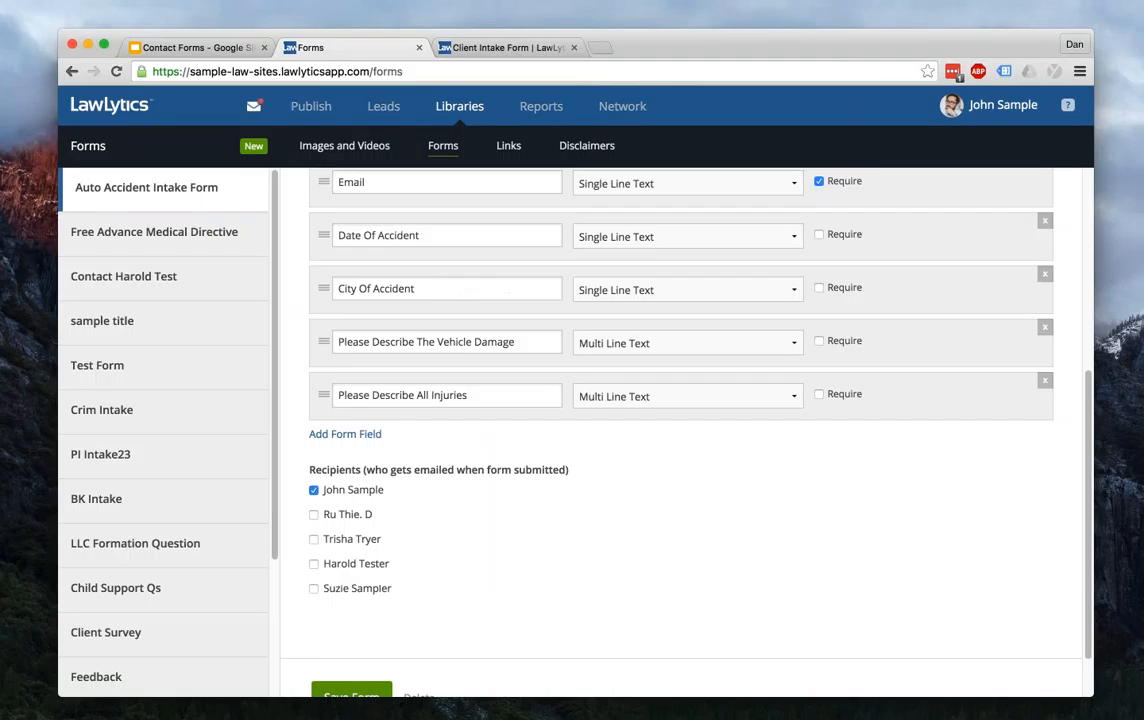
{"action": "left_click", "coordinate": [512, 48]}
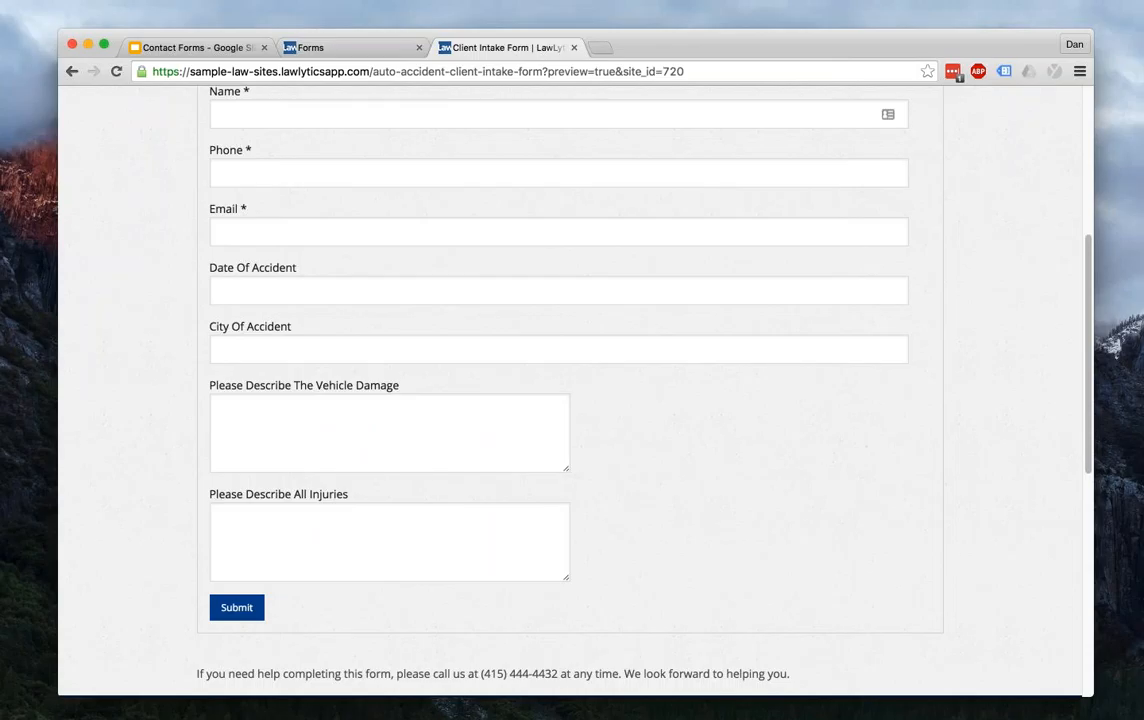
{"action": "left_click", "coordinate": [345, 48]}
{"action": "scroll", "coordinate": [596, 408], "scroll_direction": "down", "scroll_amount": 1}
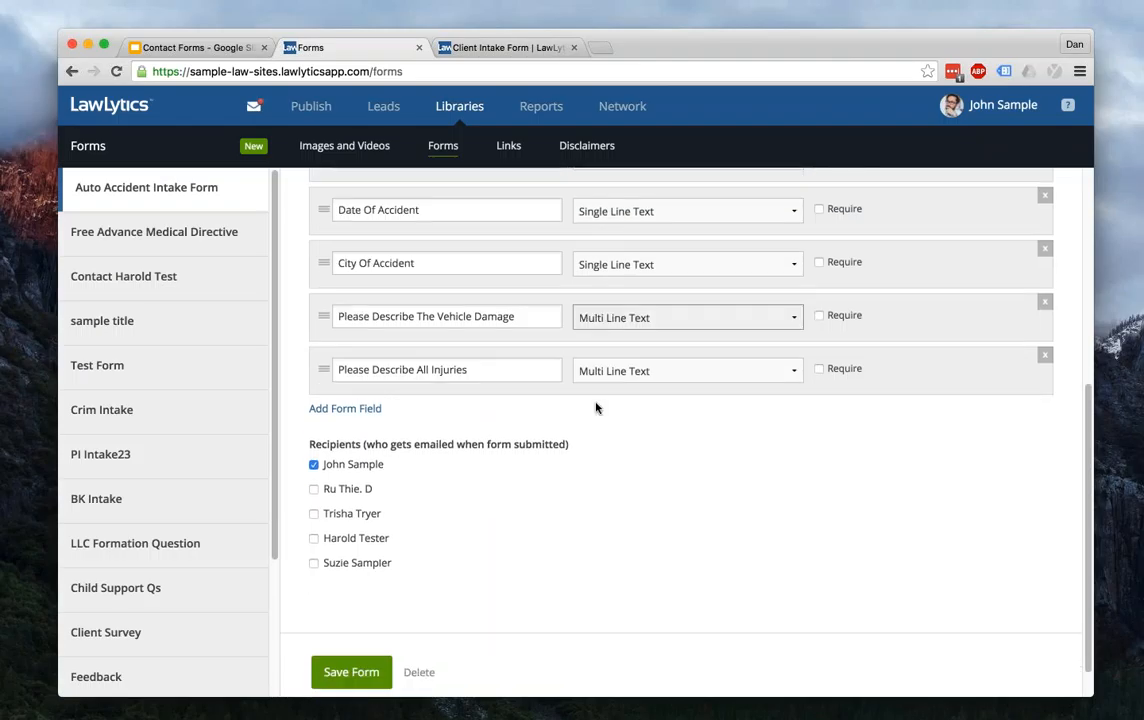
- Add a Multi Line Text field 'Who Responded To The Accident' and save the form
{"action": "left_click", "coordinate": [345, 408]}
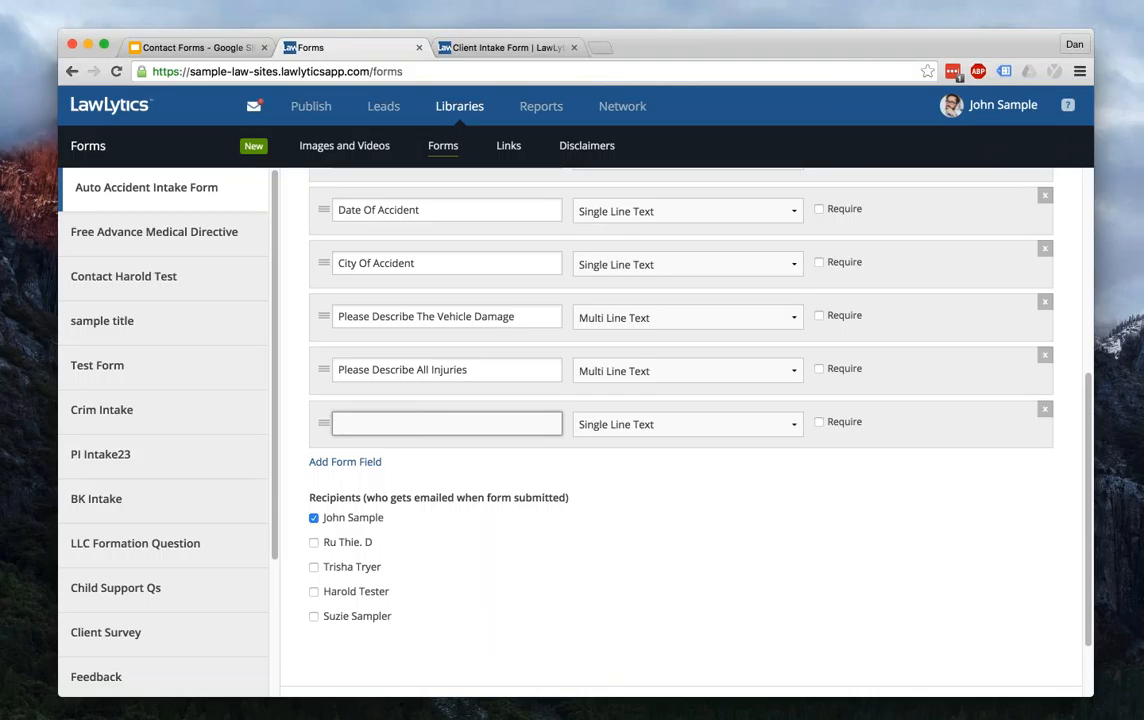
{"action": "type", "text": "Who Responded To T"}
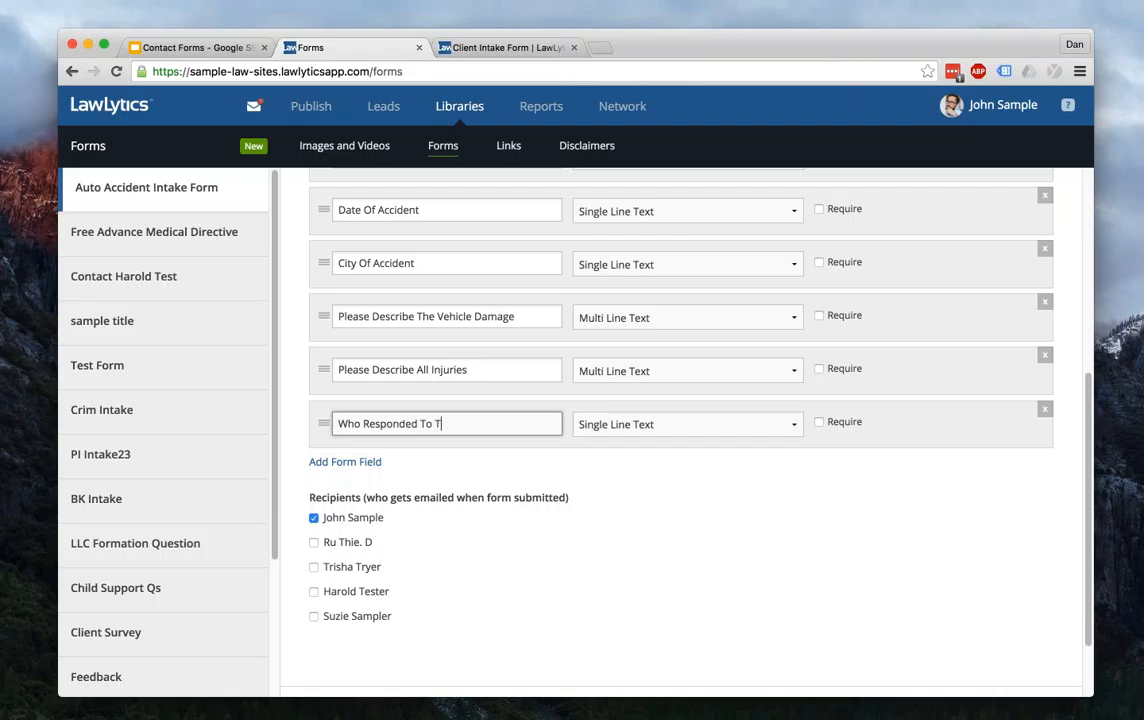
{"action": "type", "text": "he Accident"}
{"action": "left_click", "coordinate": [756, 426]}
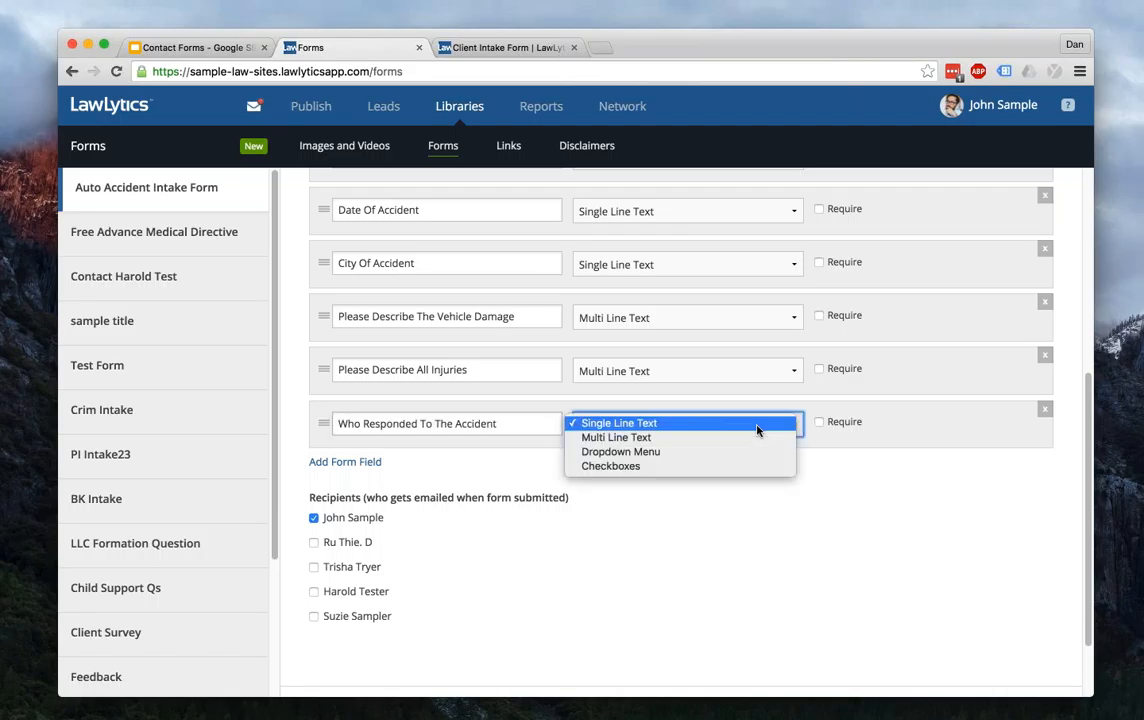
{"action": "left_click", "coordinate": [756, 437]}
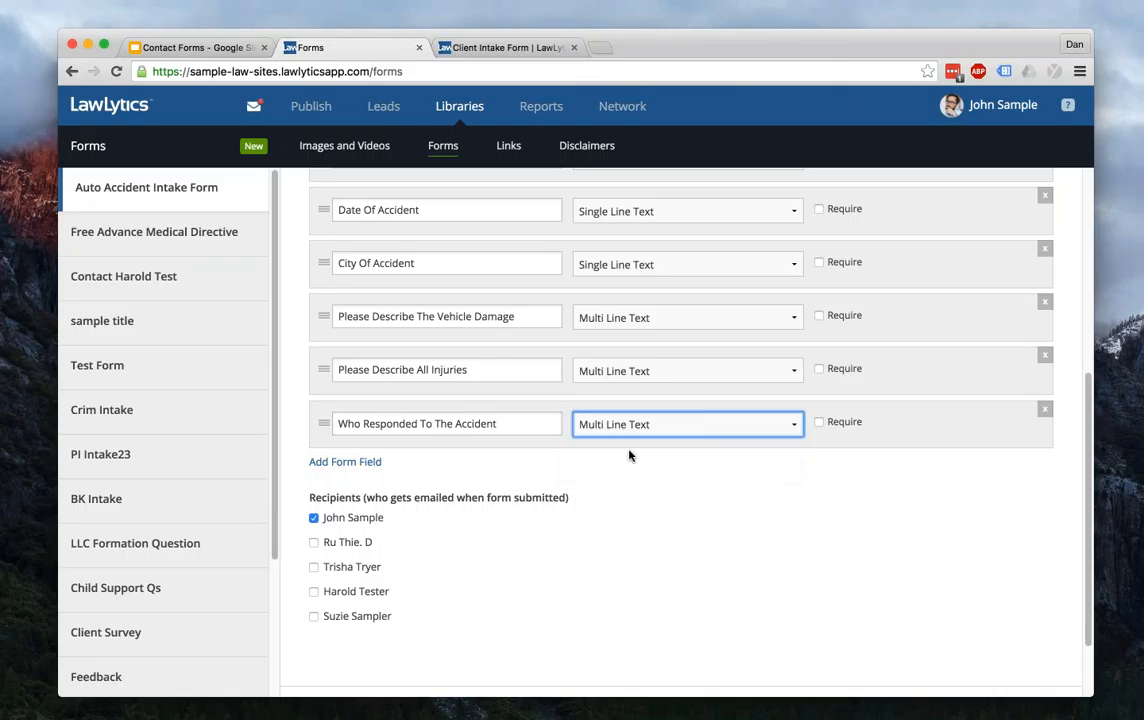
{"action": "scroll", "coordinate": [623, 455], "scroll_direction": "down", "scroll_amount": 2}
{"action": "left_click", "coordinate": [358, 633]}
- Reload the Client Intake Form preview to confirm the new field appears
{"action": "left_click", "coordinate": [505, 47]}
{"action": "left_click", "coordinate": [116, 71]}
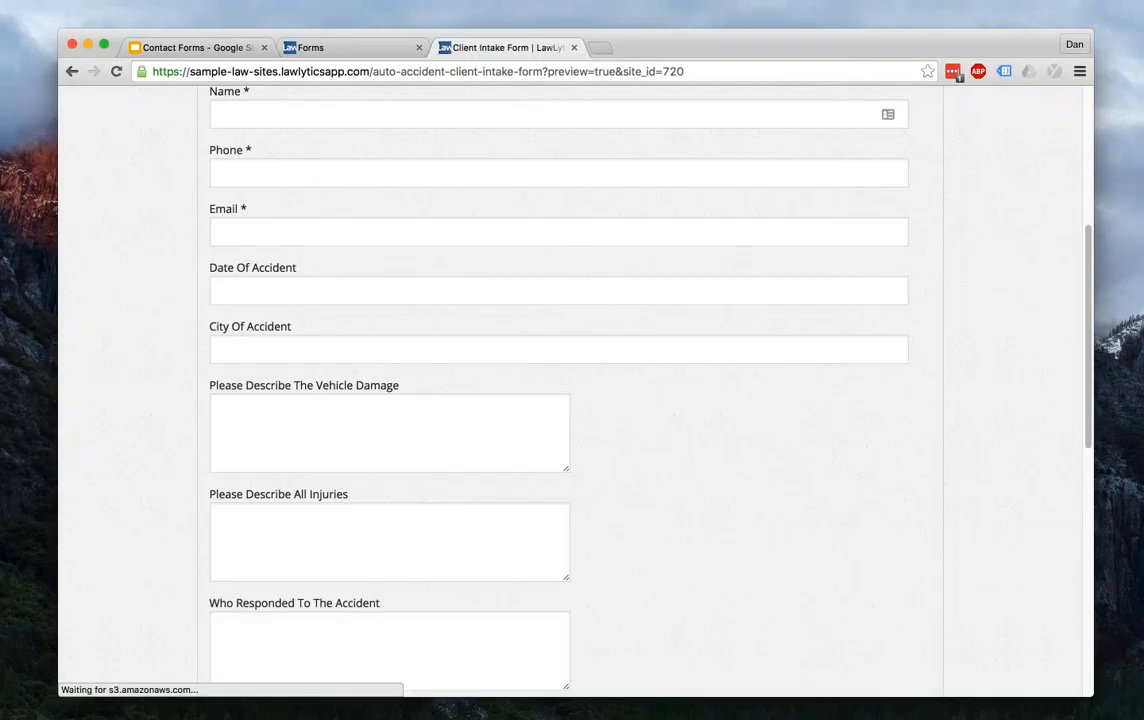
{"action": "scroll", "coordinate": [570, 390], "scroll_direction": "down", "scroll_amount": 4}
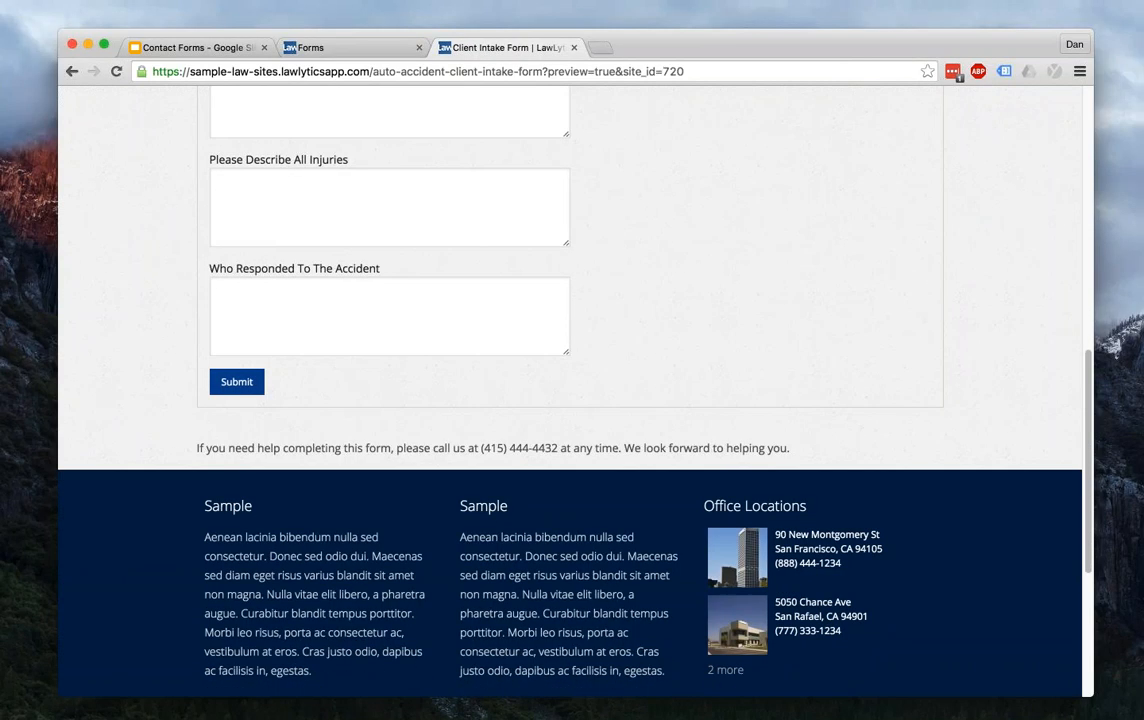
{"action": "scroll", "coordinate": [570, 390], "scroll_direction": "up", "scroll_amount": 1}
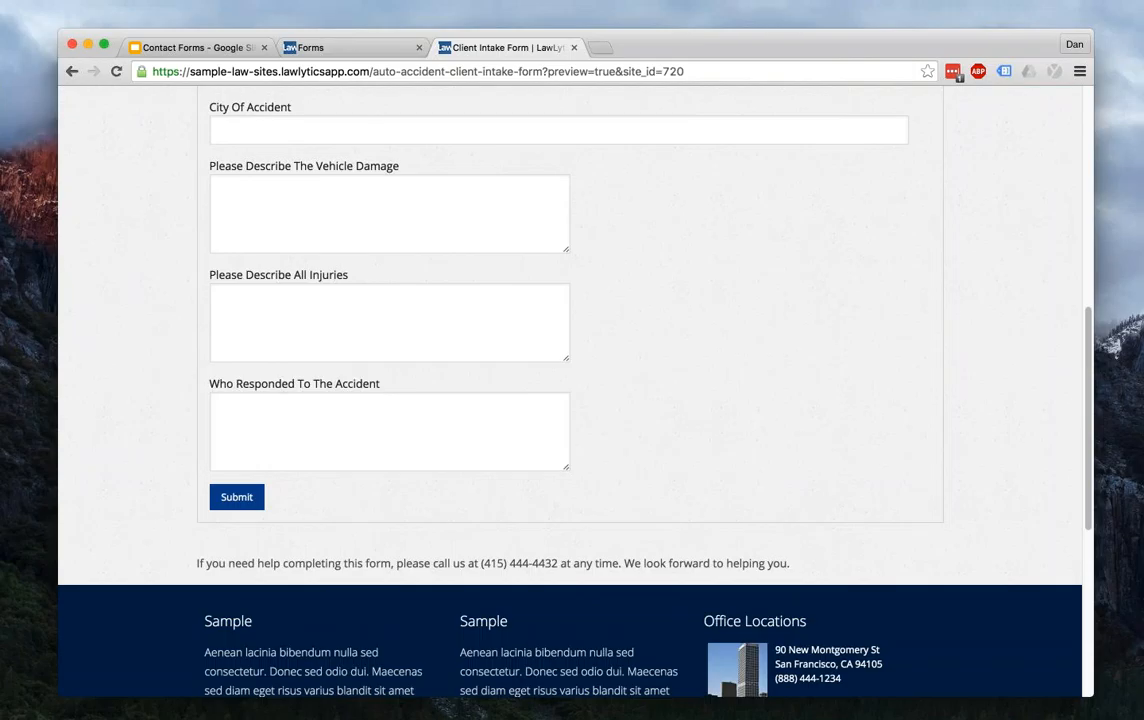
{"action": "left_click", "coordinate": [332, 47]}
{"action": "scroll", "coordinate": [680, 400], "scroll_direction": "down", "scroll_amount": 5}
{"action": "scroll", "coordinate": [680, 400], "scroll_direction": "down", "scroll_amount": 1}
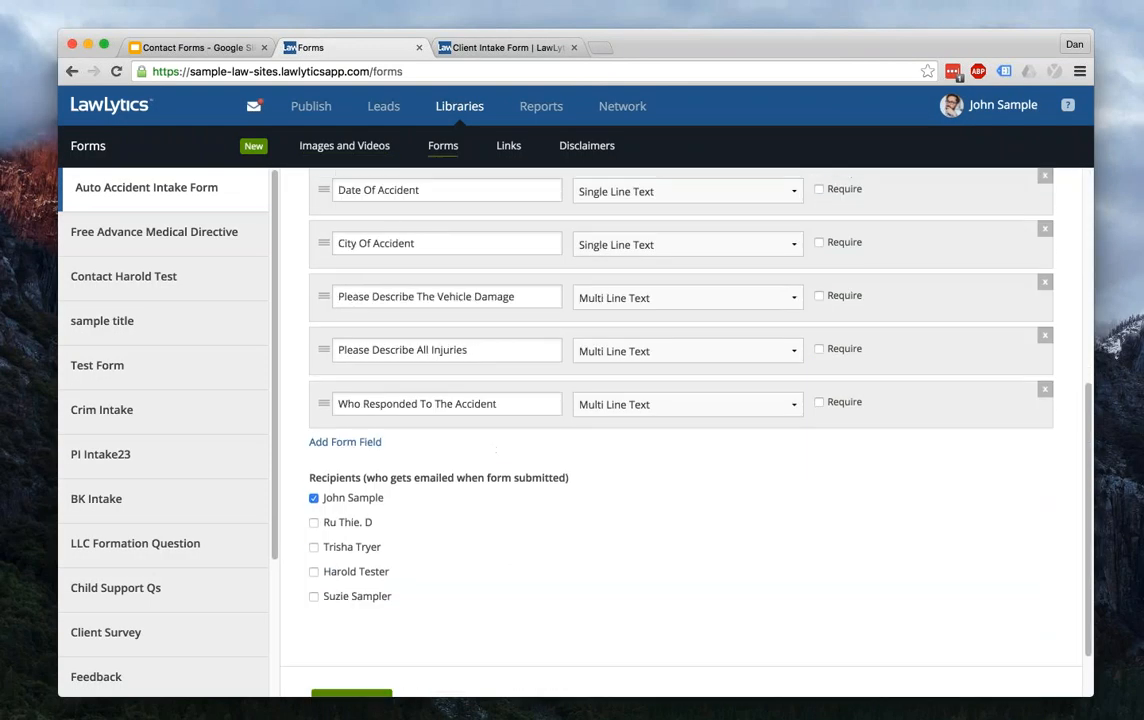
- Add a blank field after 'Who Responded To The Accident'
{"action": "left_click", "coordinate": [345, 441]}
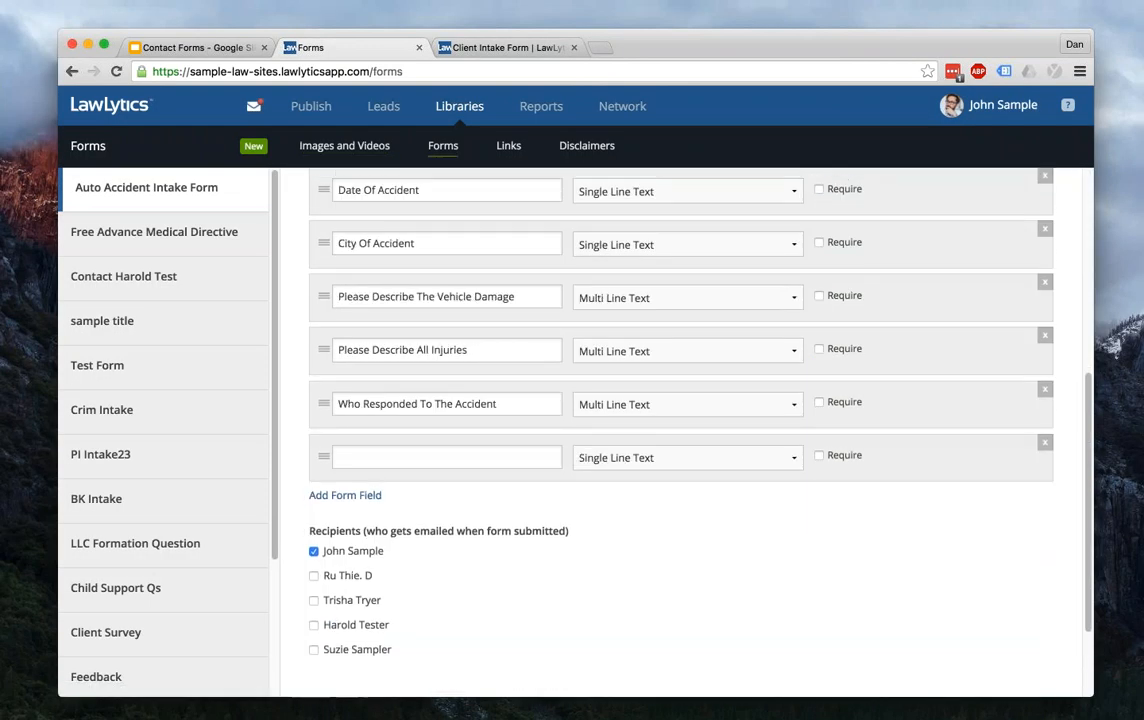
{"action": "scroll", "coordinate": [710, 580], "scroll_direction": "up", "scroll_amount": 2}
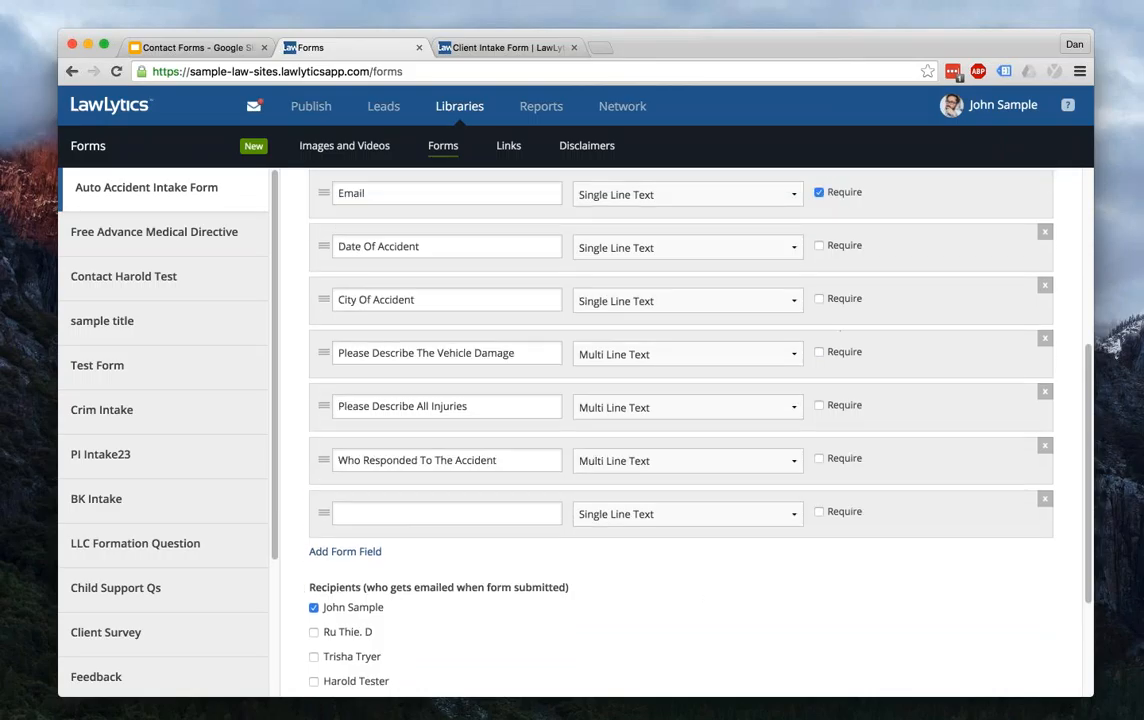
{"action": "scroll", "coordinate": [680, 430], "scroll_direction": "up", "scroll_amount": 6}
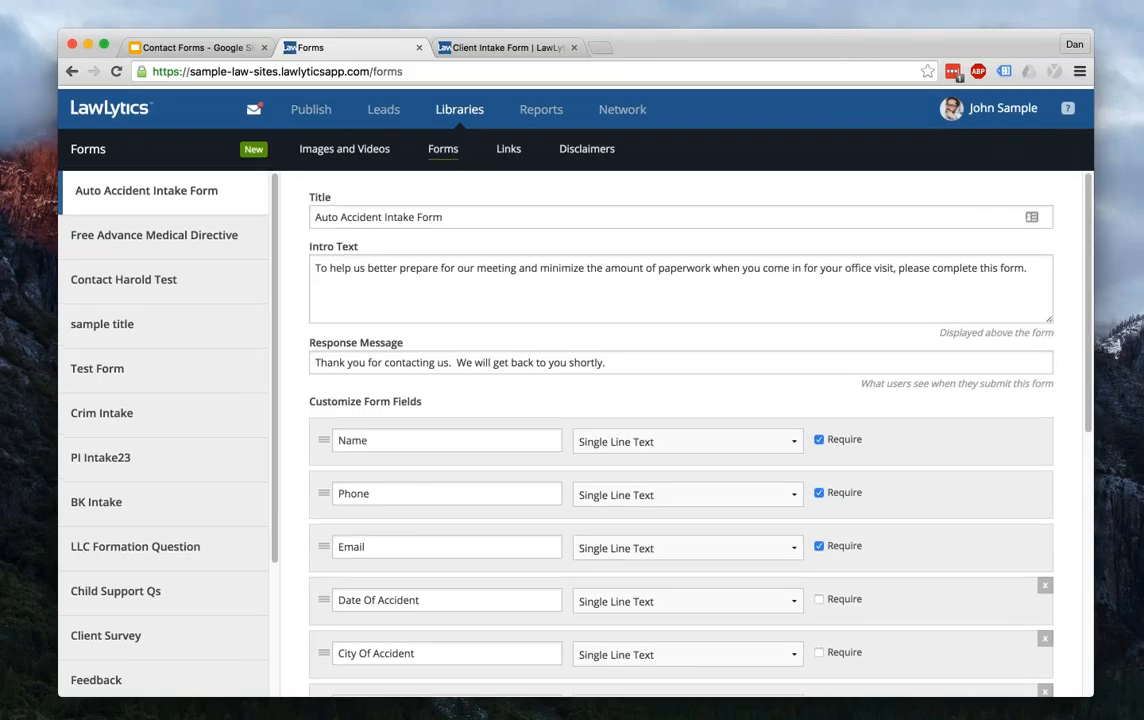
- Keep Email required and untick Require on the Phone field
{"action": "left_click", "coordinate": [850, 544]}
{"action": "left_click", "coordinate": [850, 544]}
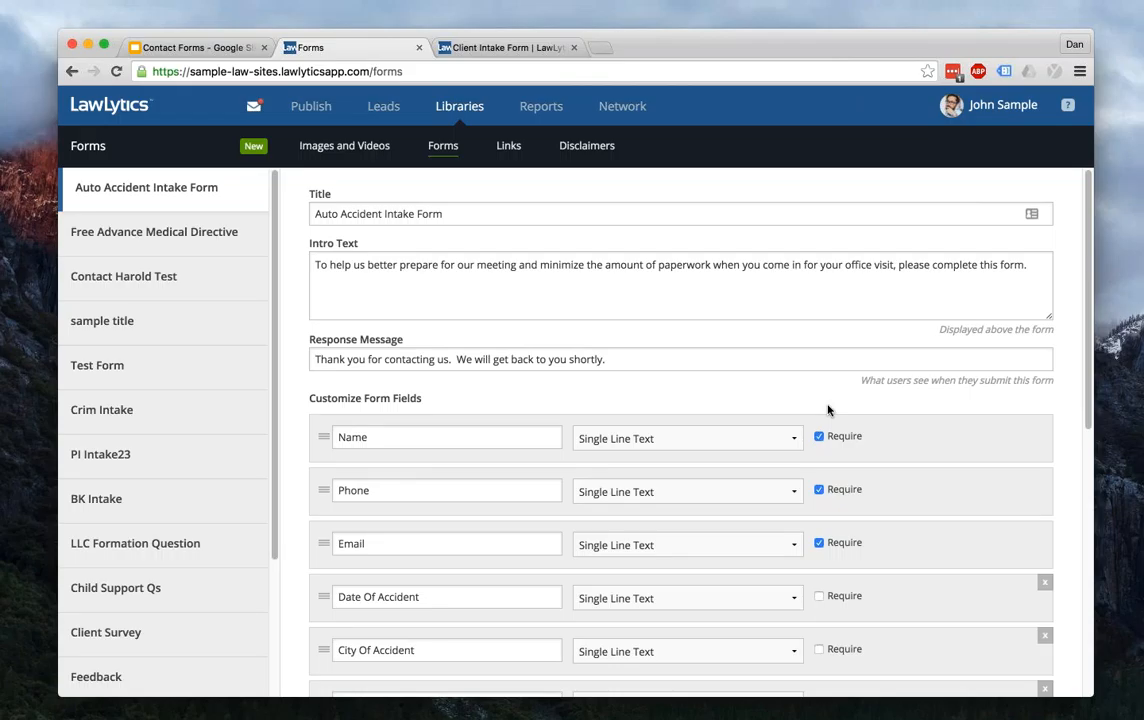
{"action": "scroll", "coordinate": [828, 410], "scroll_direction": "down", "scroll_amount": 1}
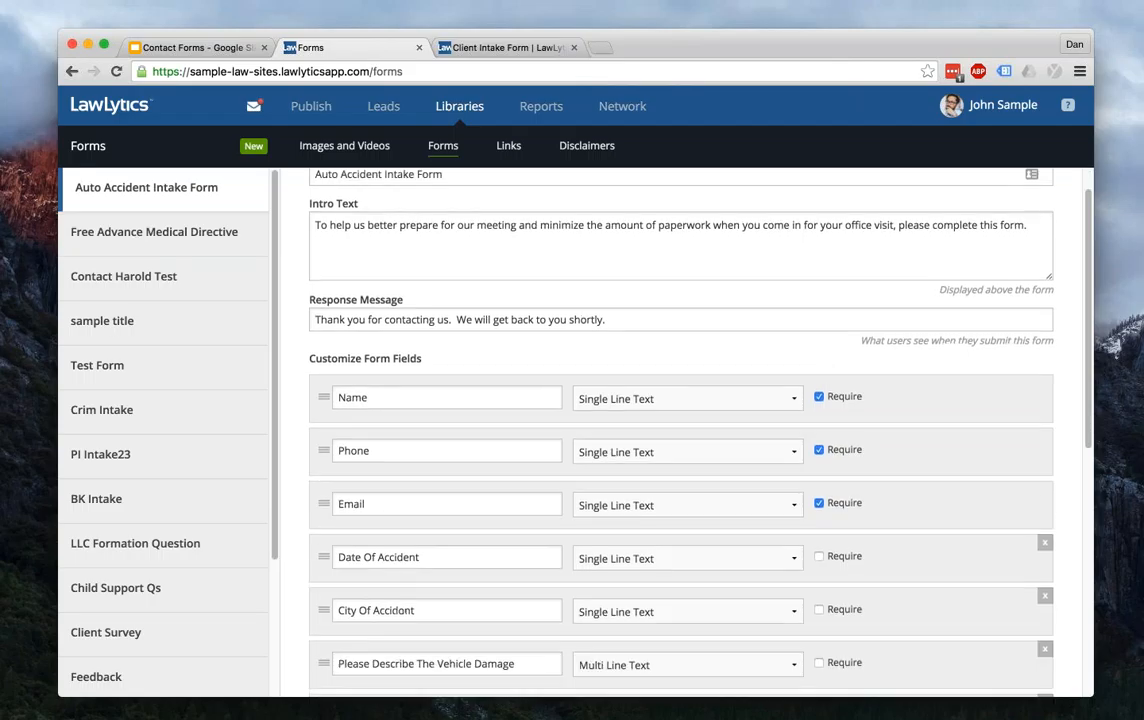
{"action": "scroll", "coordinate": [822, 411], "scroll_direction": "down", "scroll_amount": 2}
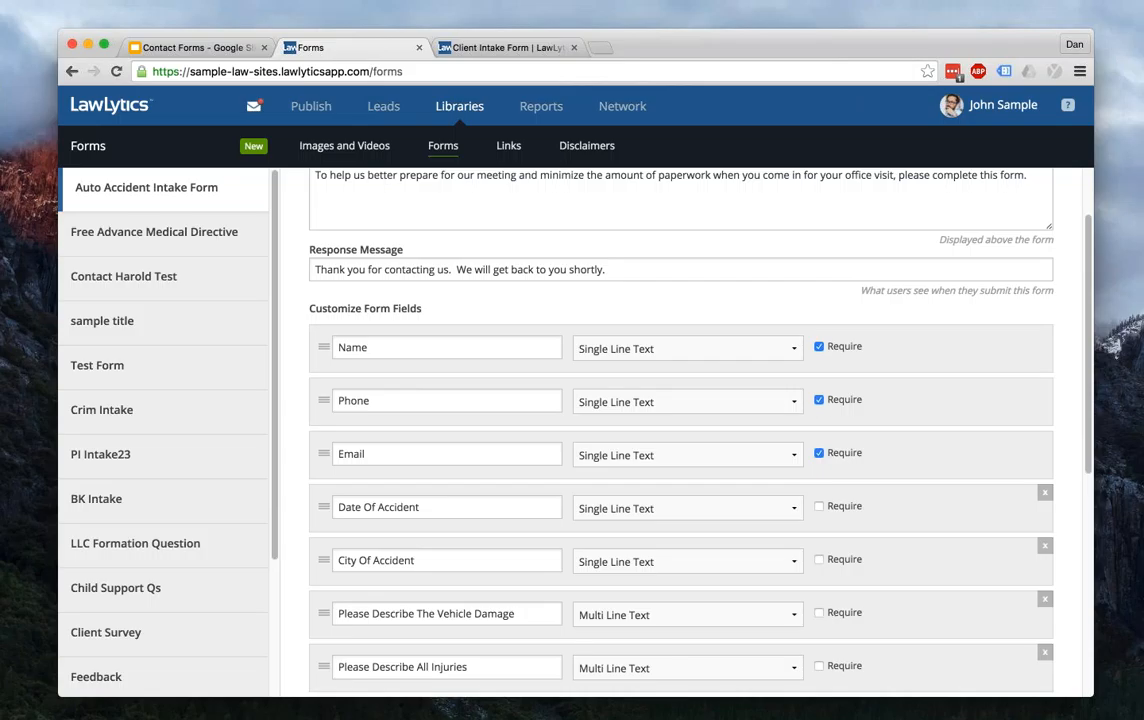
{"action": "left_click", "coordinate": [819, 399]}
{"action": "scroll", "coordinate": [680, 430], "scroll_direction": "down", "scroll_amount": 5}
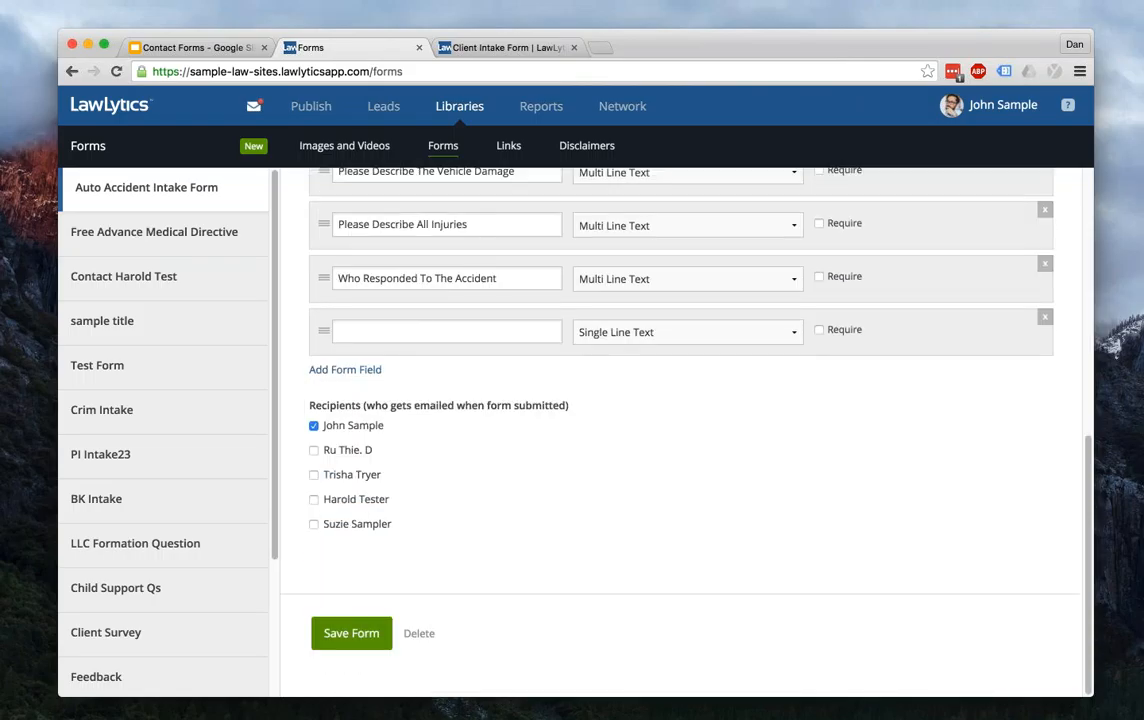
{"action": "left_click", "coordinate": [351, 633]}
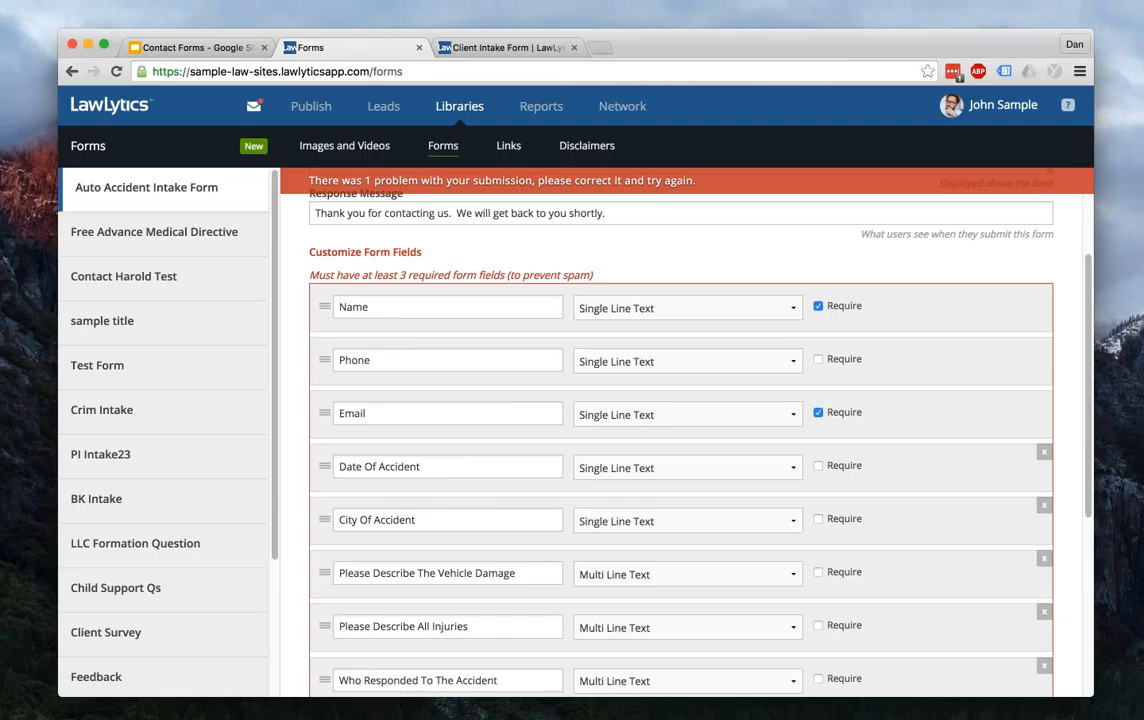
{"action": "left_click", "coordinate": [818, 359]}
{"action": "scroll", "coordinate": [843, 370], "scroll_direction": "down", "scroll_amount": 5}
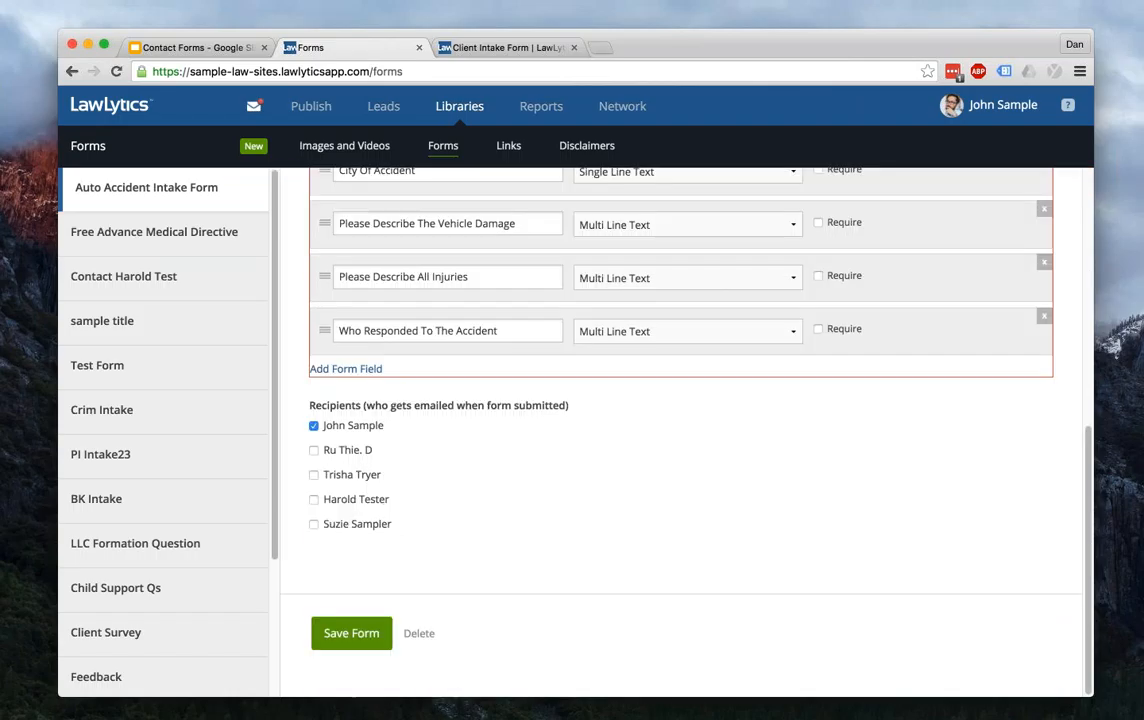
{"action": "left_click", "coordinate": [351, 633]}
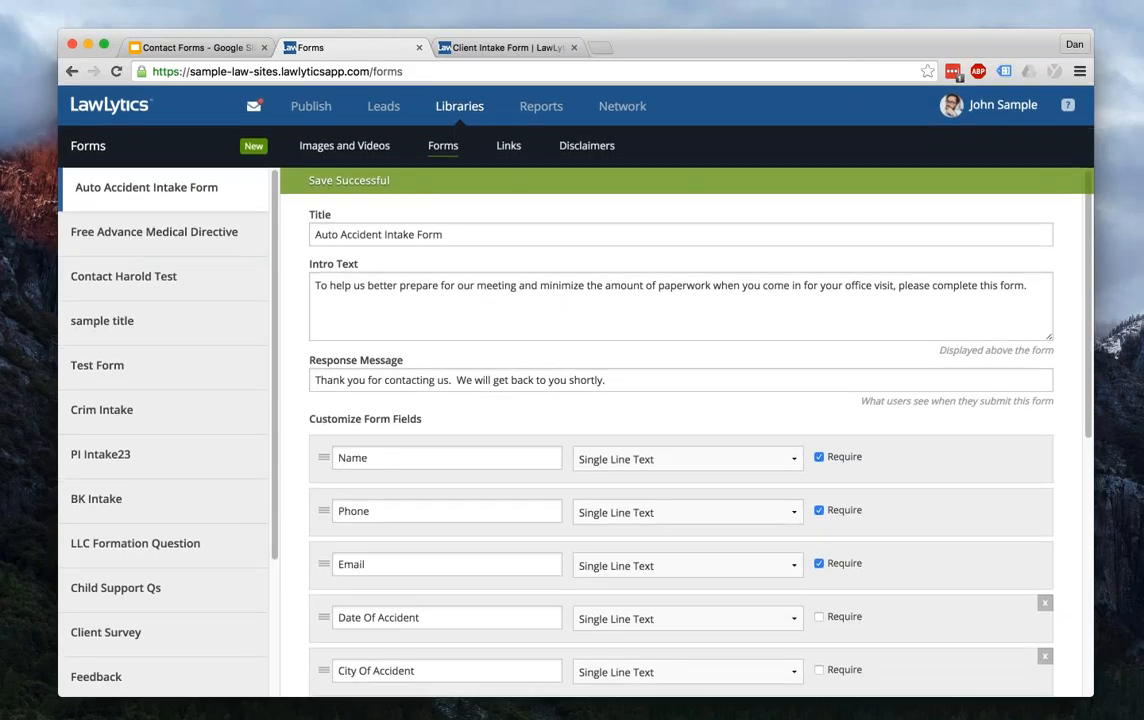
{"action": "scroll", "coordinate": [680, 420], "scroll_direction": "down", "scroll_amount": 5}
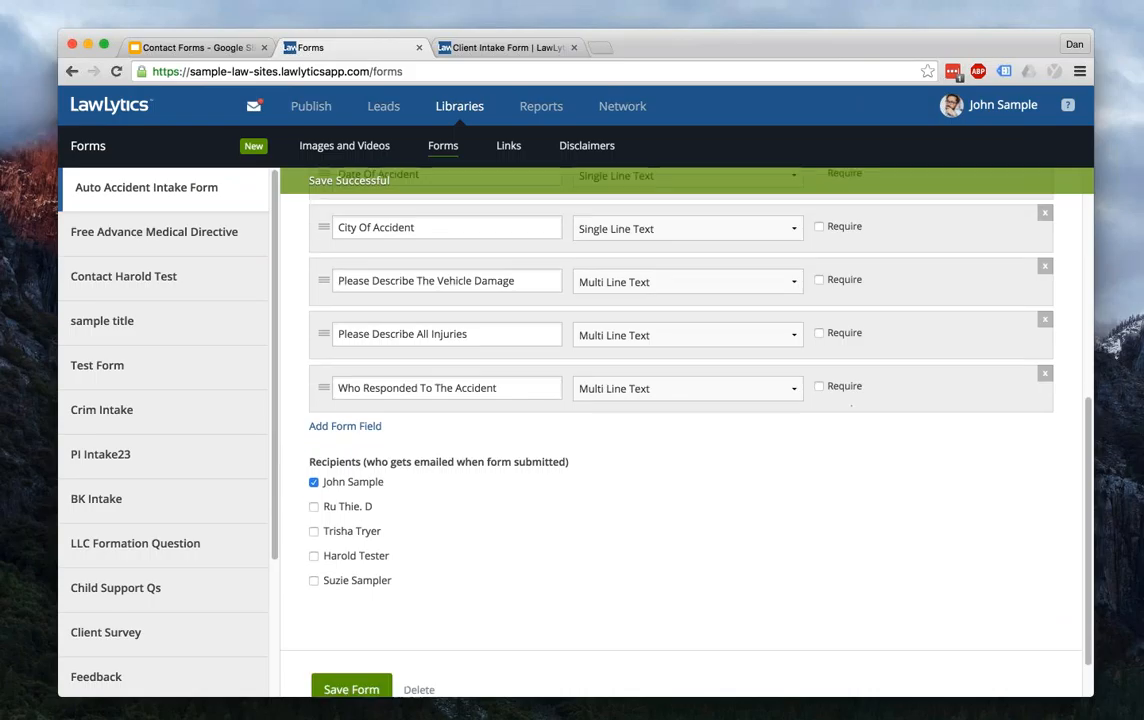
{"action": "scroll", "coordinate": [400, 430], "scroll_direction": "down", "scroll_amount": 1}
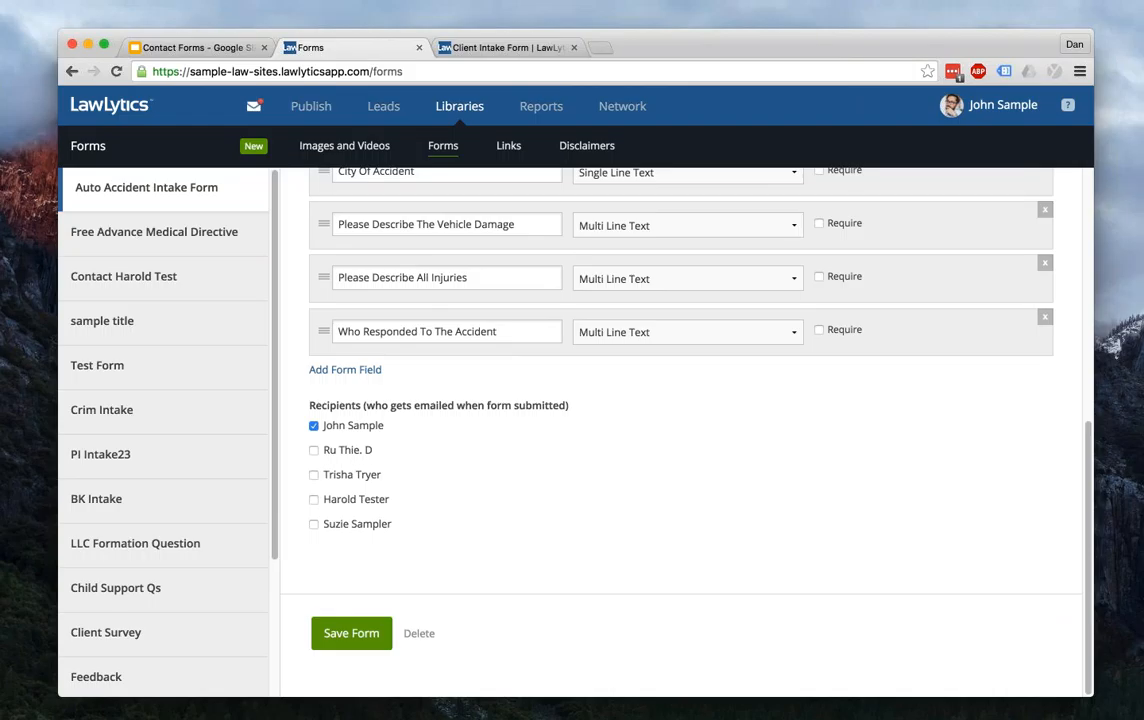
{"action": "left_click", "coordinate": [314, 499]}
- Tick additional team members as email recipients and save the Auto Accident Intake Form
{"action": "left_click", "coordinate": [314, 524]}
{"action": "left_click", "coordinate": [312, 476]}
{"action": "left_click", "coordinate": [351, 633]}
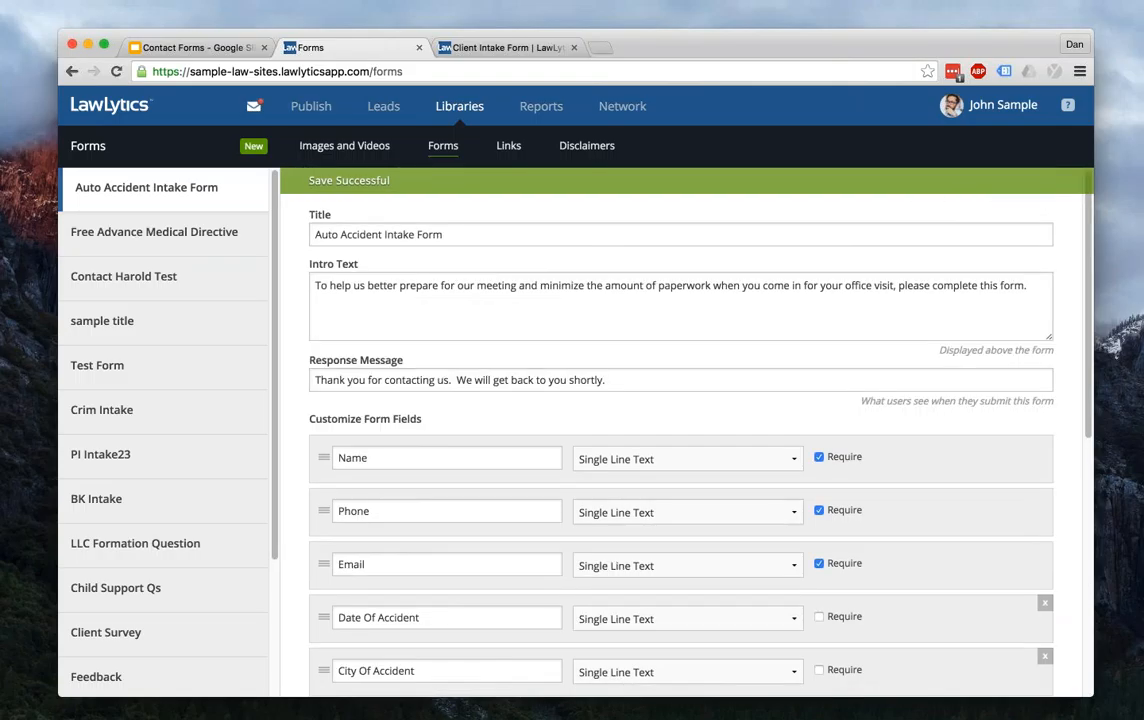
{"action": "scroll", "coordinate": [680, 430], "scroll_direction": "down", "scroll_amount": 10}
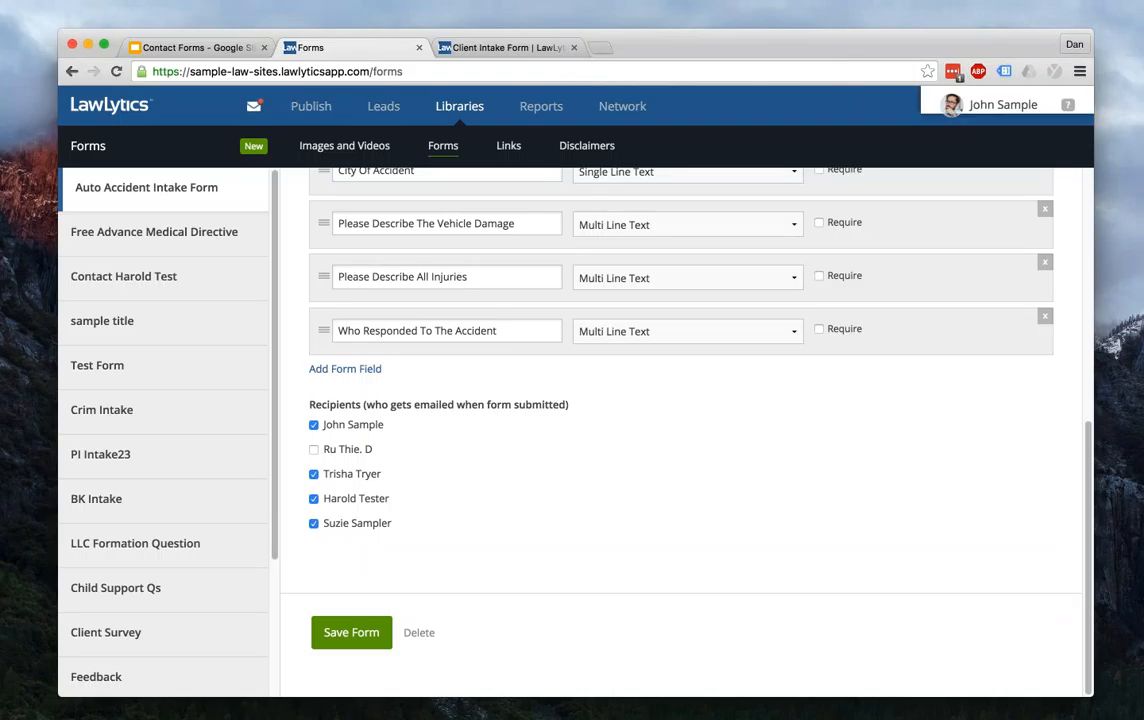
{"action": "mouse_move", "coordinate": [1002, 105]}
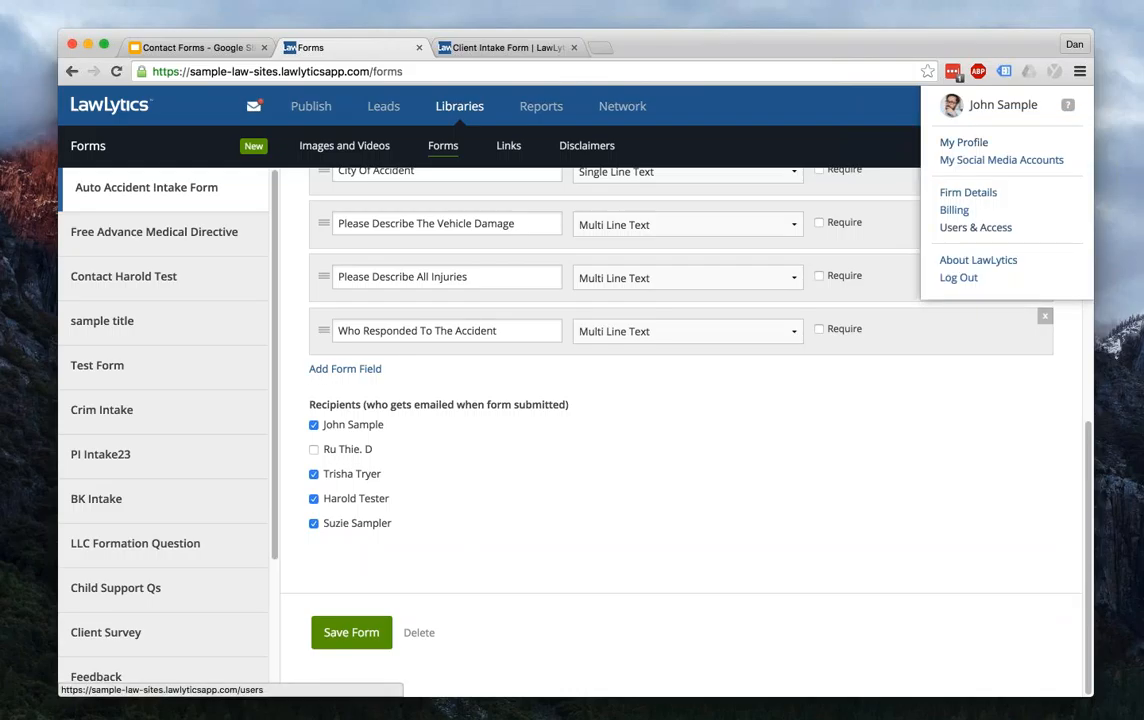
{"action": "scroll", "coordinate": [680, 400], "scroll_direction": "up", "scroll_amount": 10}
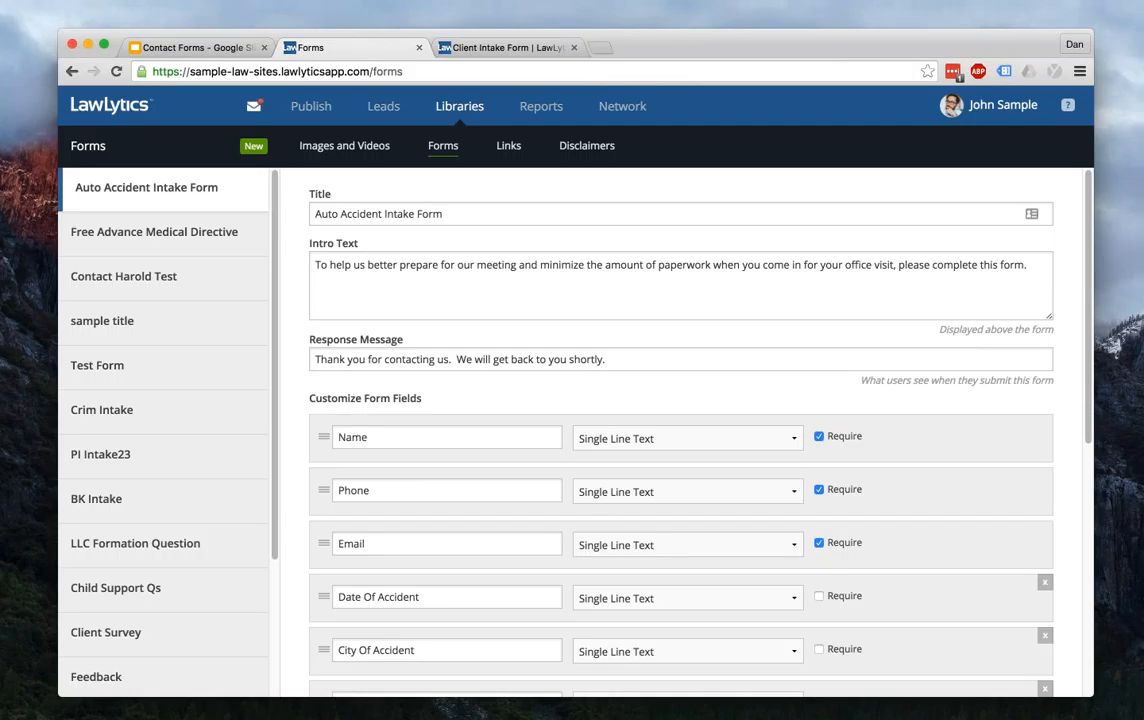
- Create a new form titled 'Free Comprehensive Review' with intro text 'We'll call you to review your case and give you advice.'
{"action": "left_click", "coordinate": [254, 146]}
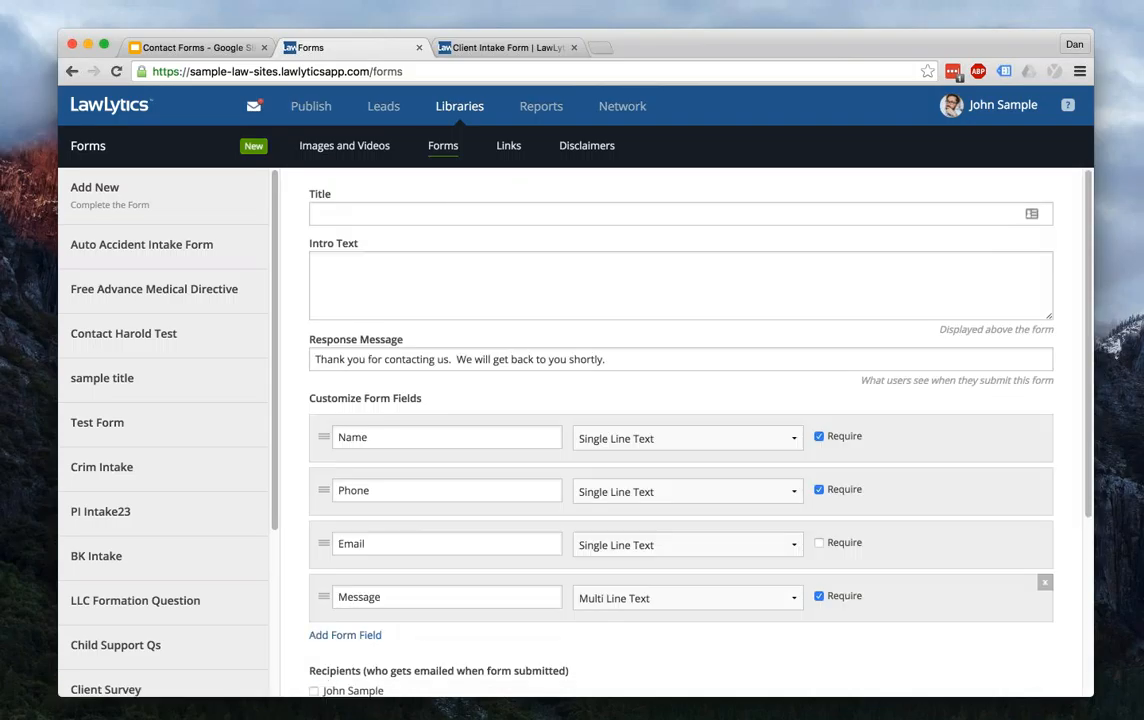
{"action": "left_click", "coordinate": [318, 214]}
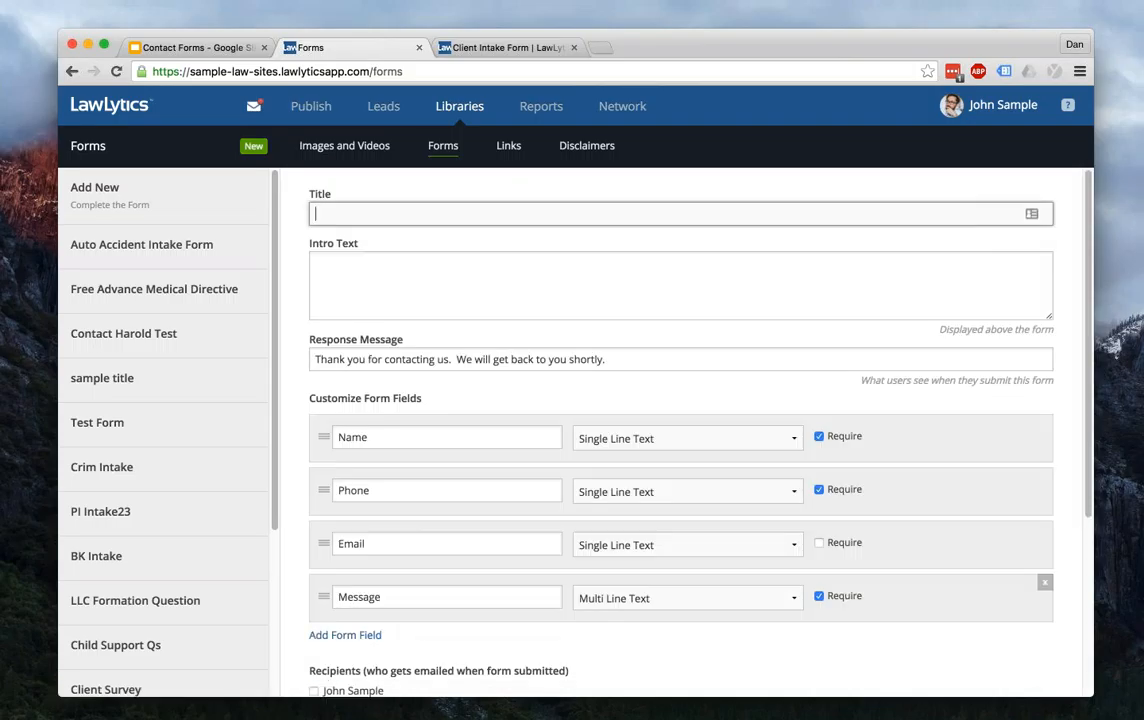
{"action": "type", "text": "Free Comprehensive Review"}
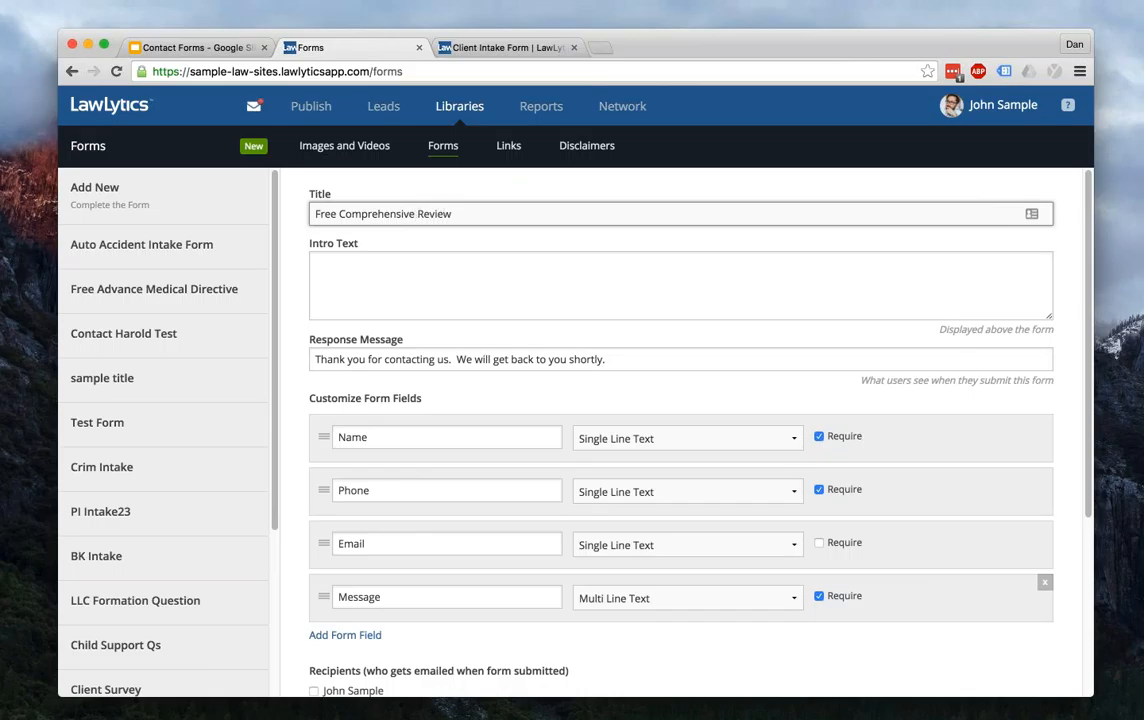
{"action": "left_click", "coordinate": [447, 285]}
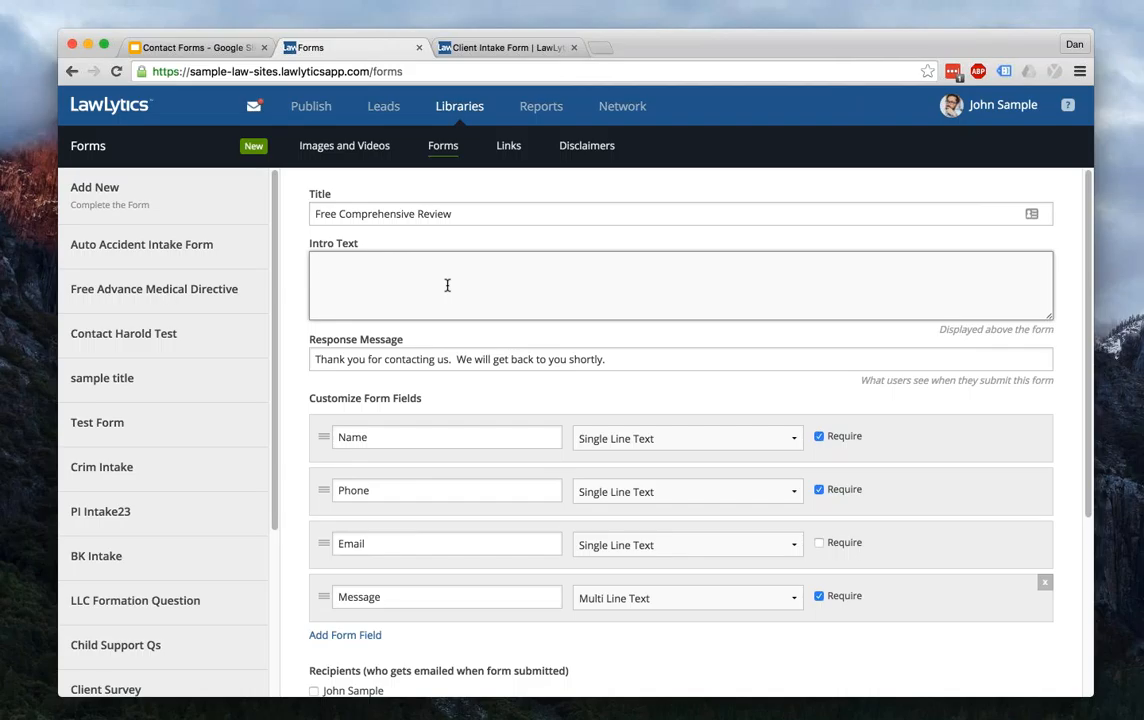
{"action": "type", "text": "We'll call you to review your case and give "}
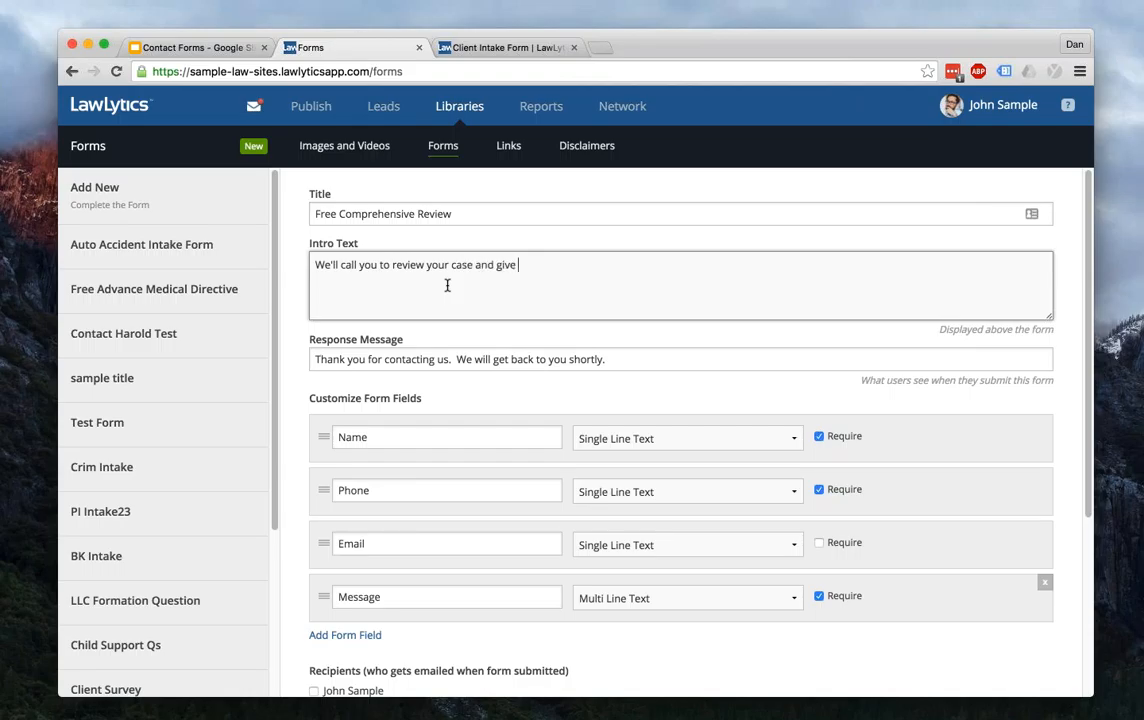
{"action": "type", "text": "you advice."}
- Select the response message text and save the new form
{"action": "scroll", "coordinate": [515, 427], "scroll_direction": "down", "scroll_amount": 4}
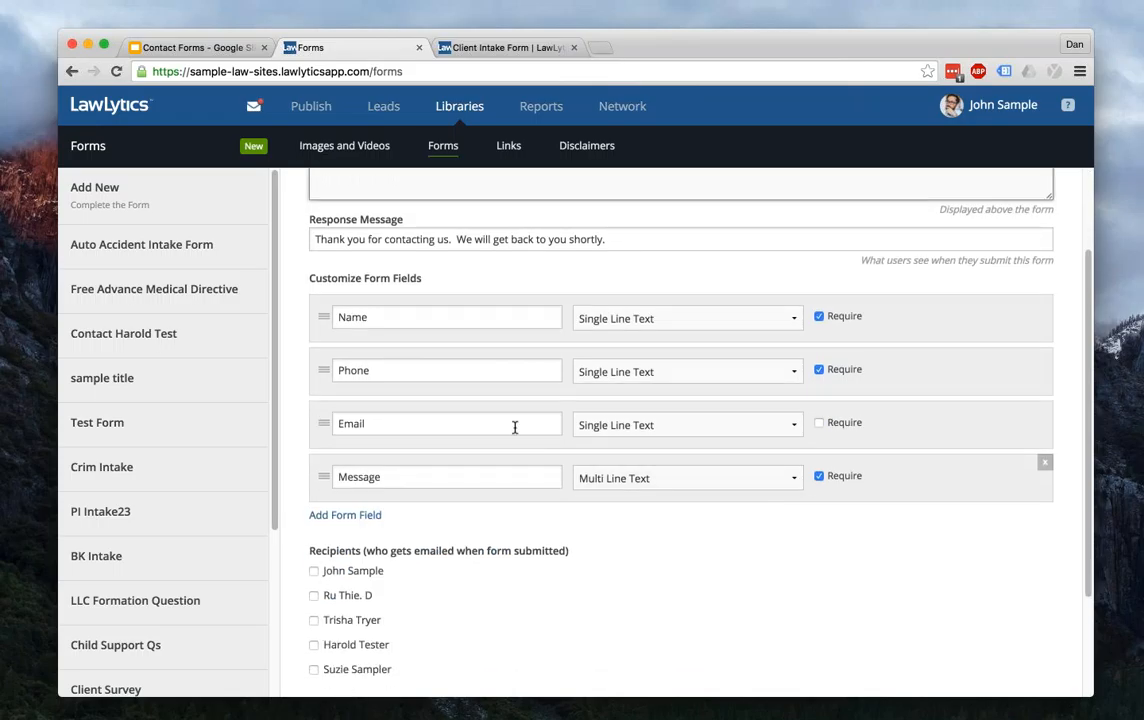
{"action": "left_click", "coordinate": [385, 239]}
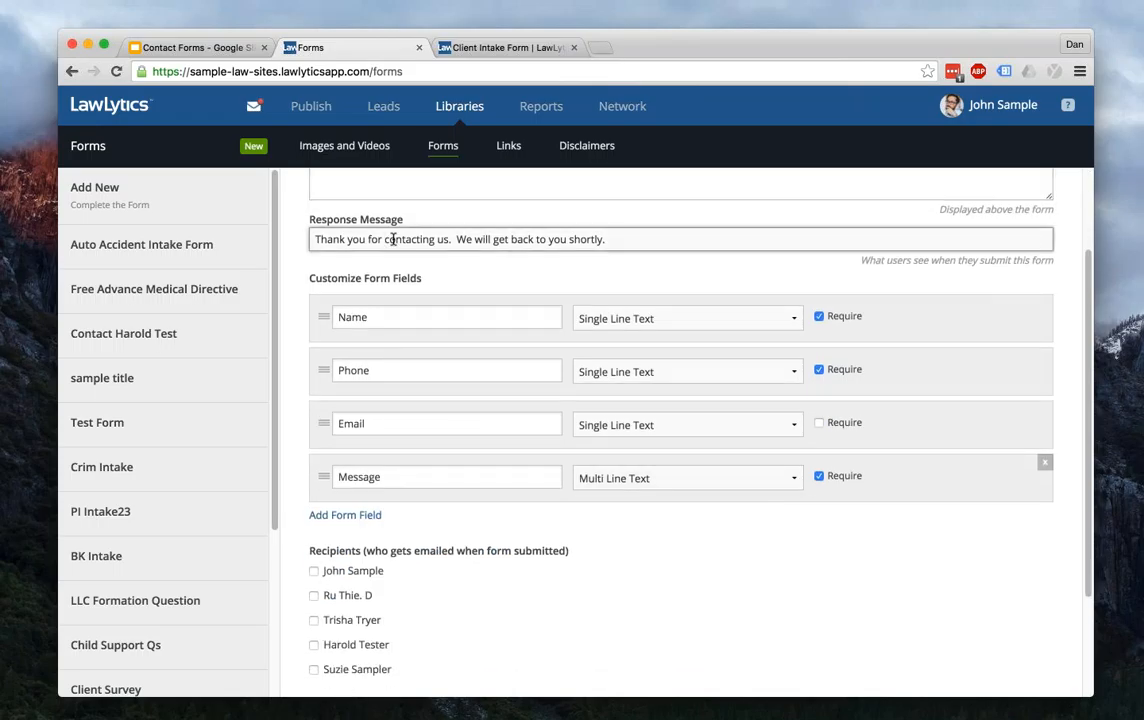
{"action": "left_click_drag", "start_coordinate": [311, 242], "coordinate": [602, 248]}
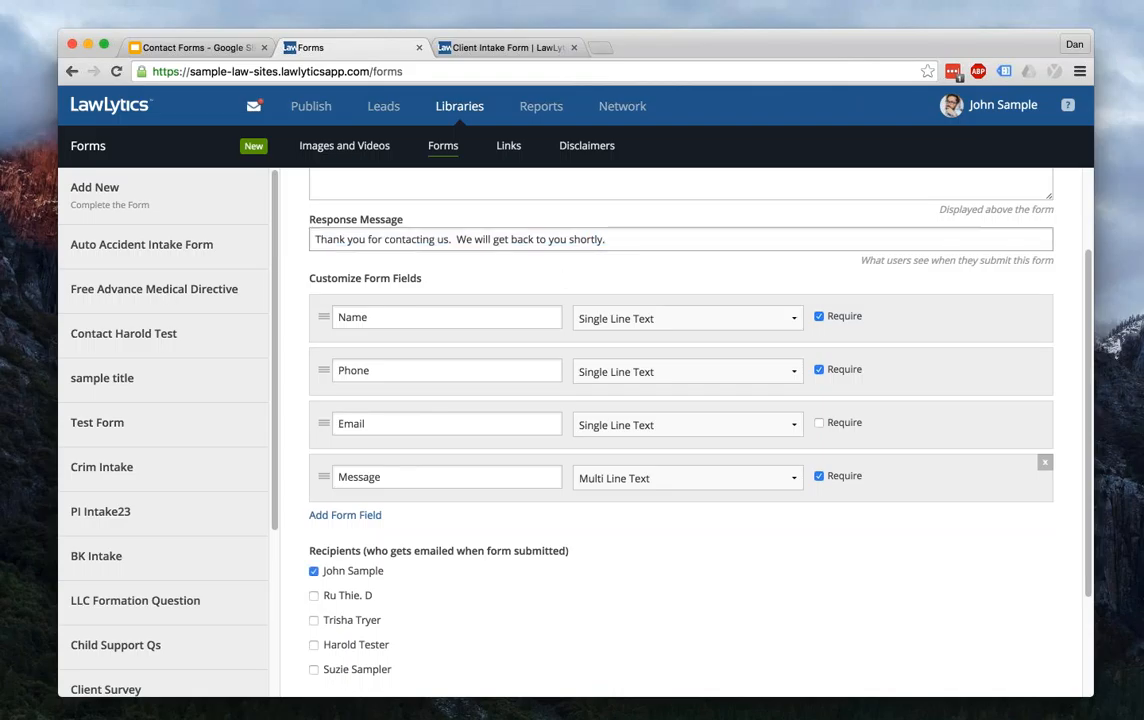
{"action": "scroll", "coordinate": [680, 420], "scroll_direction": "up", "scroll_amount": 3}
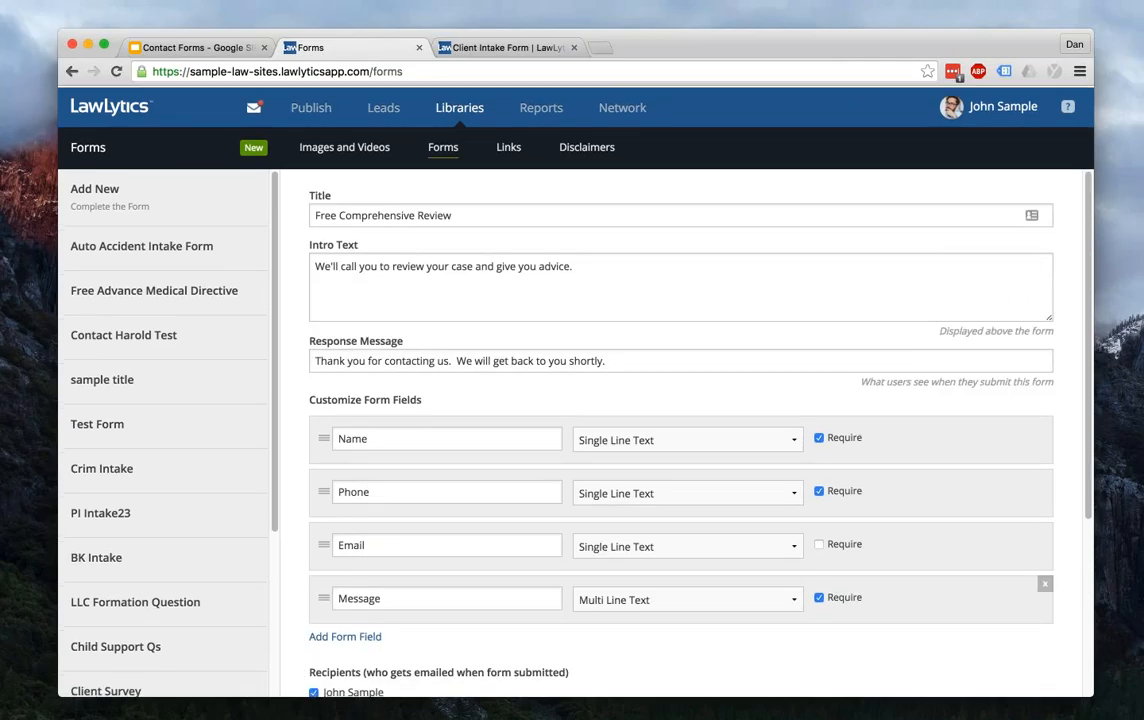
{"action": "scroll", "coordinate": [396, 500], "scroll_direction": "down", "scroll_amount": 5}
{"action": "left_click", "coordinate": [396, 638]}
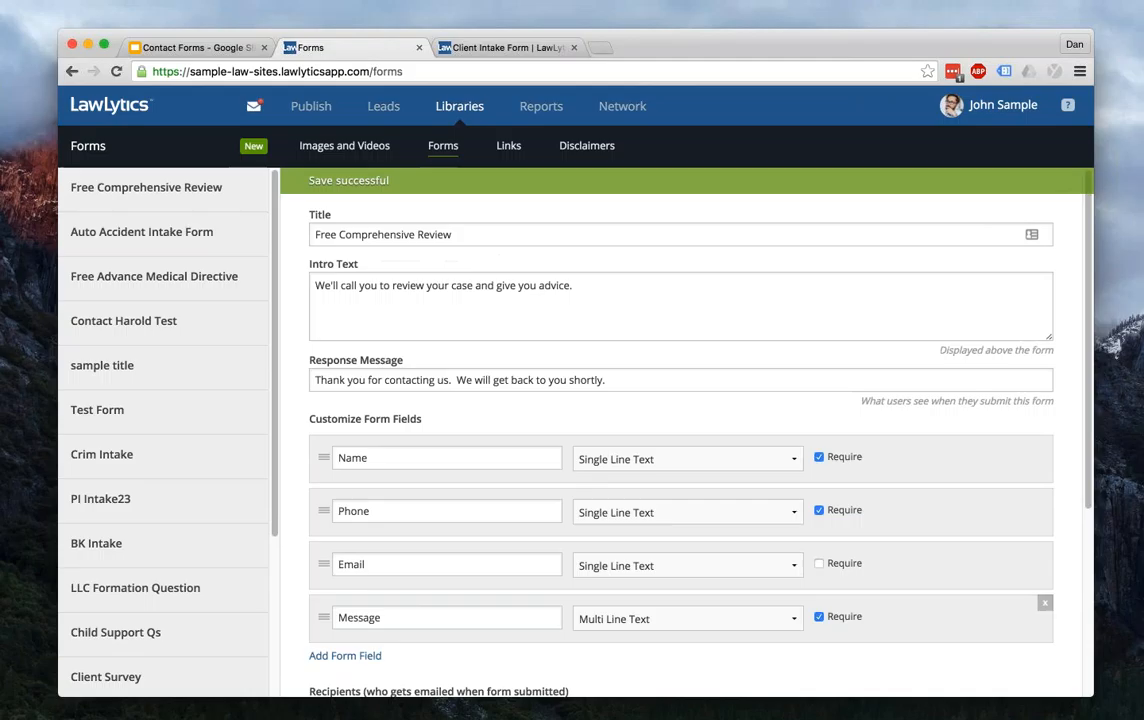
- Preview the site's home page down to the Contact Us sidebar form, then open the Sites list
{"action": "left_click", "coordinate": [505, 47]}
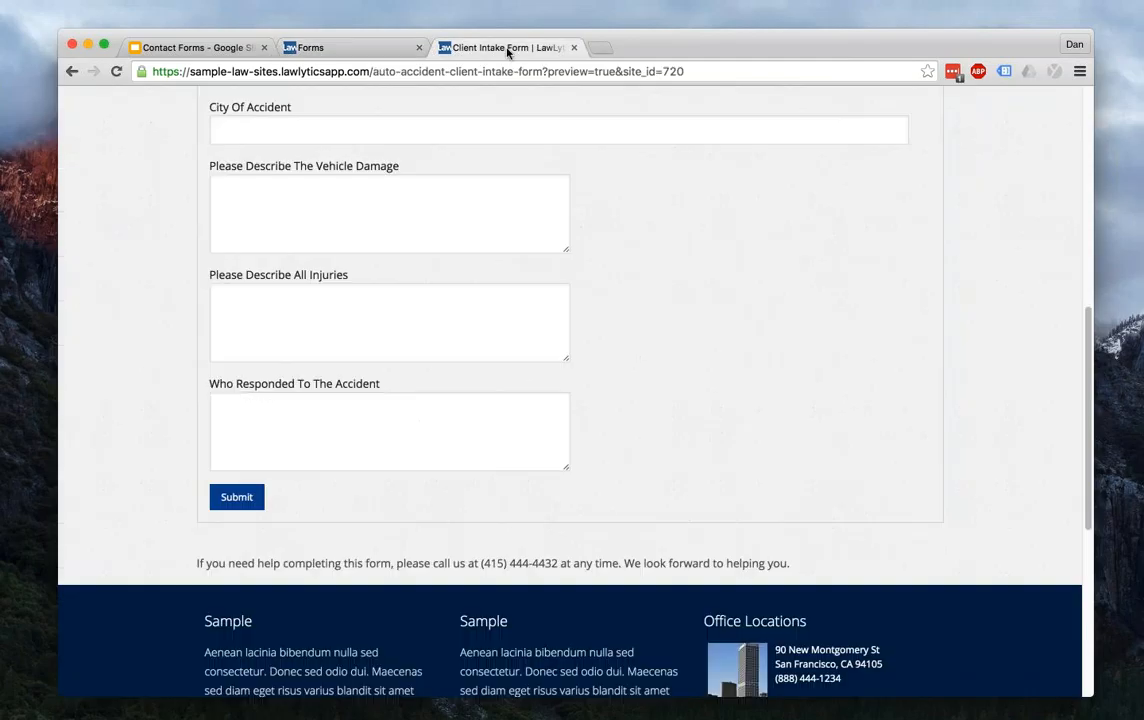
{"action": "scroll", "coordinate": [325, 258], "scroll_direction": "up", "scroll_amount": 6}
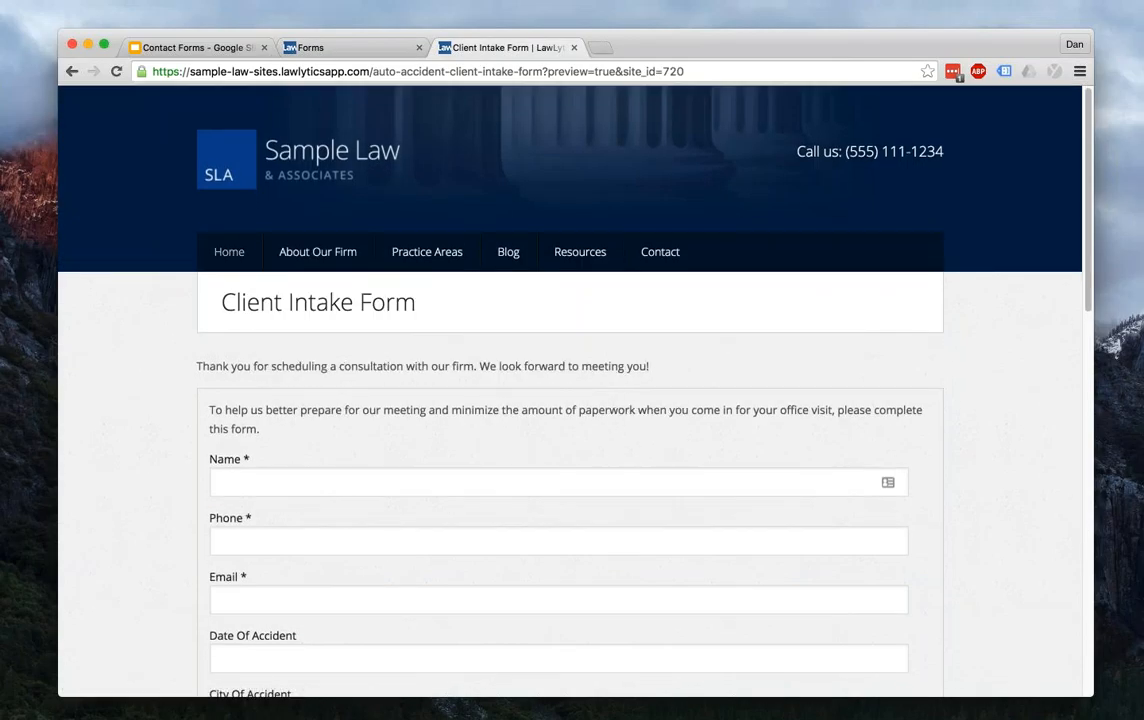
{"action": "left_click", "coordinate": [229, 252]}
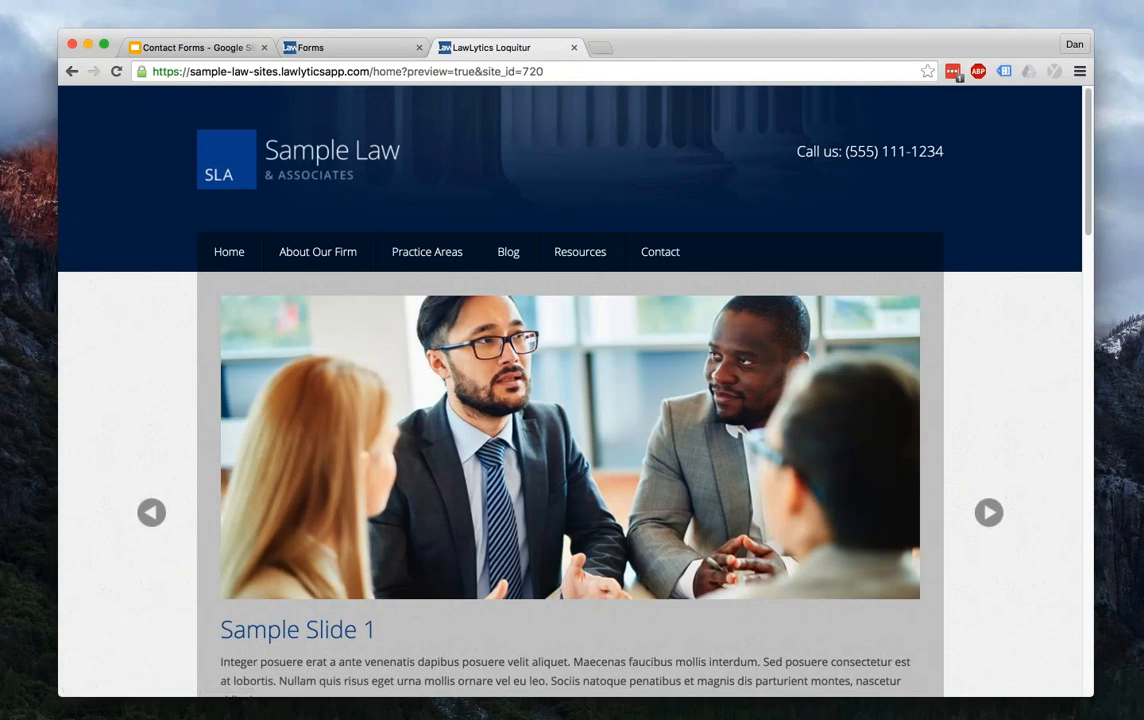
{"action": "scroll", "coordinate": [570, 390], "scroll_direction": "down", "scroll_amount": 4}
{"action": "scroll", "coordinate": [570, 390], "scroll_direction": "down", "scroll_amount": 3}
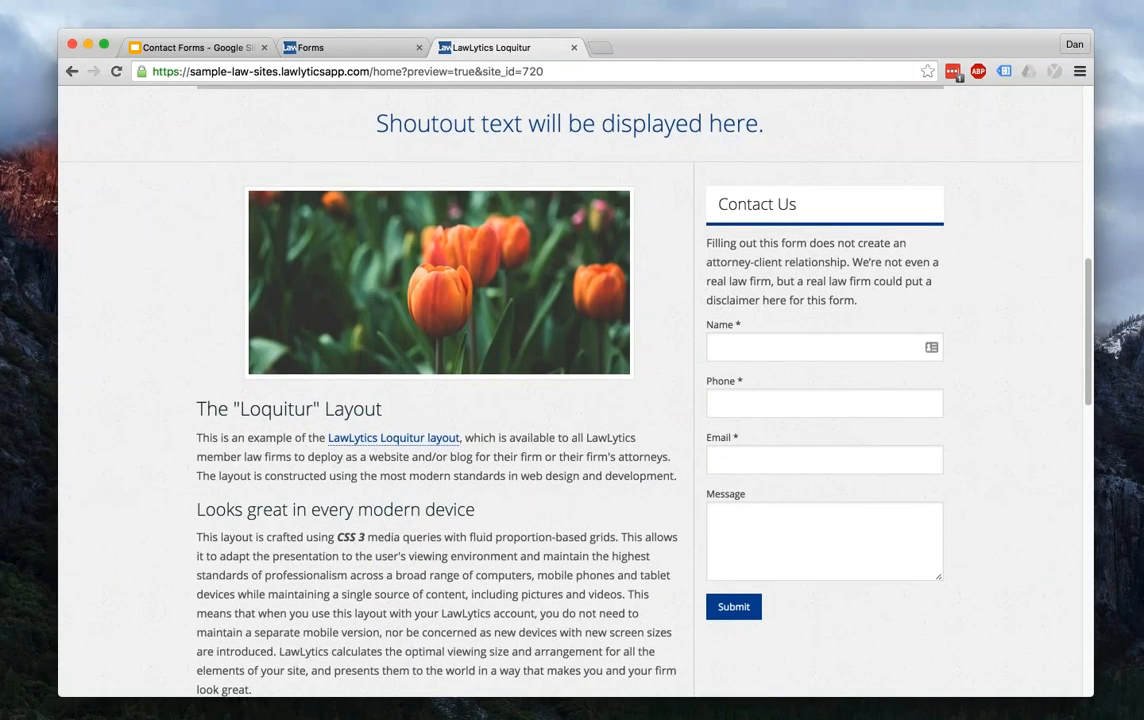
{"action": "left_click", "coordinate": [351, 48]}
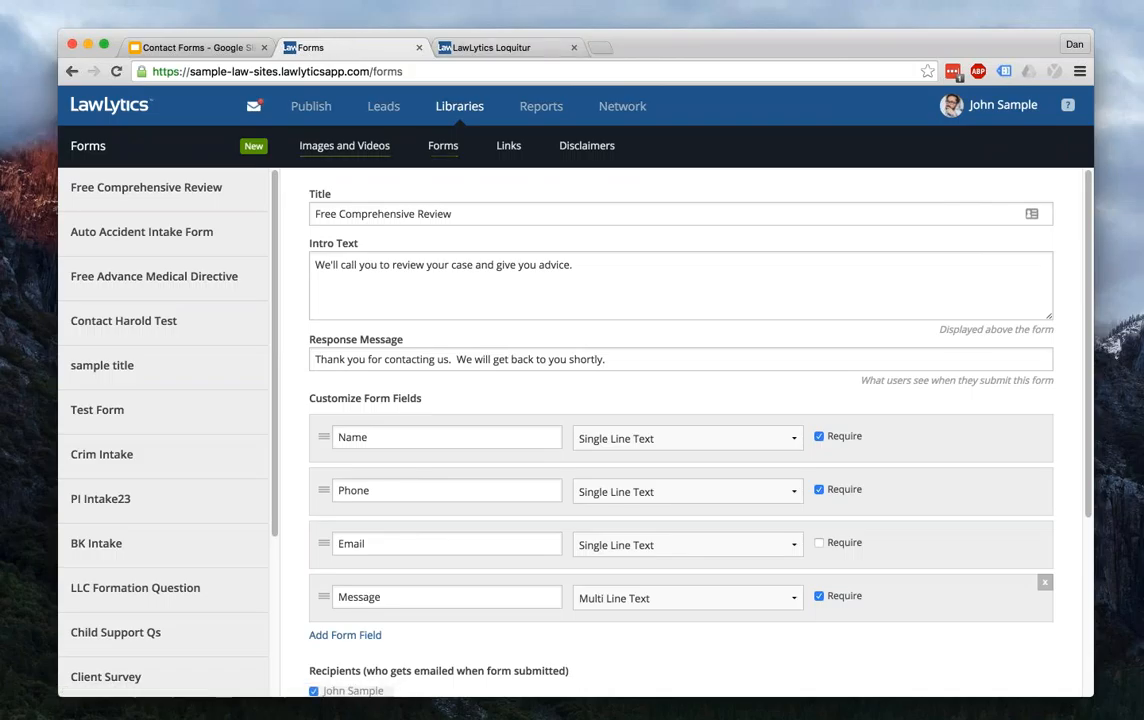
{"action": "left_click", "coordinate": [311, 106]}
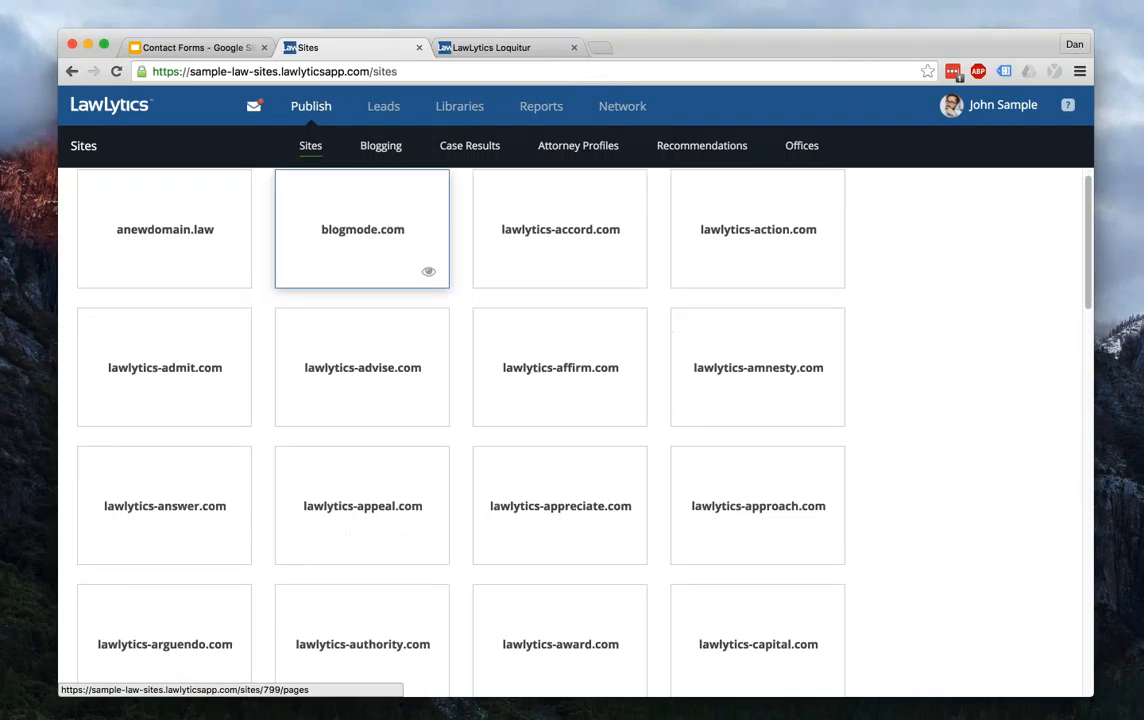
- Scroll the Sites grid and open the lawlytics-loquitur.com site's page editor
{"action": "scroll", "coordinate": [362, 250], "scroll_direction": "down", "scroll_amount": 3}
{"action": "scroll", "coordinate": [362, 250], "scroll_direction": "down", "scroll_amount": 10}
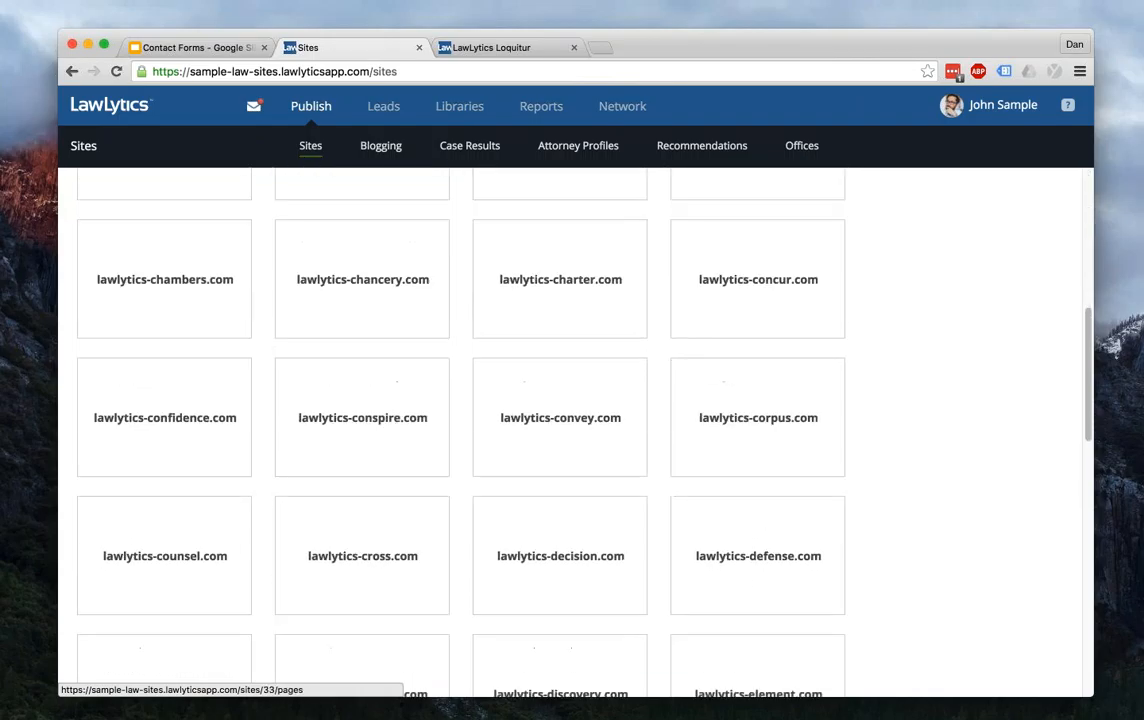
{"action": "scroll", "coordinate": [352, 268], "scroll_direction": "down", "scroll_amount": 4}
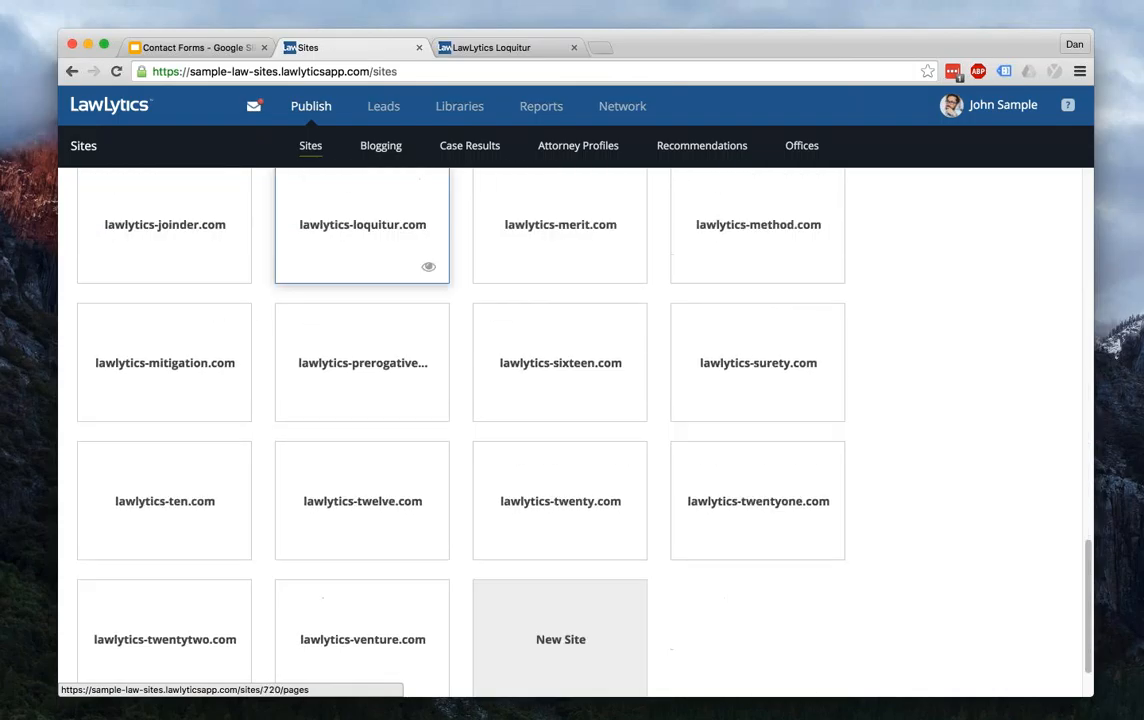
{"action": "left_click", "coordinate": [352, 268]}
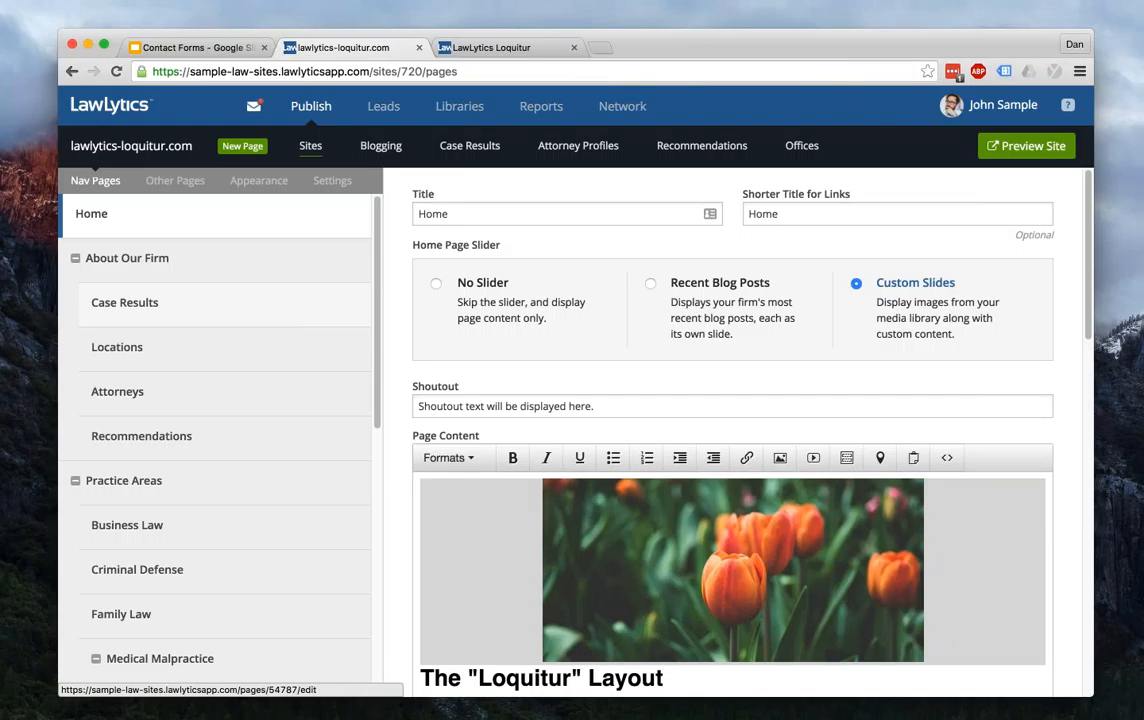
- Switch the sidebar form widget from Contact Us to Free Comprehensive Review, apply it, and view the preview
{"action": "left_click", "coordinate": [248, 188]}
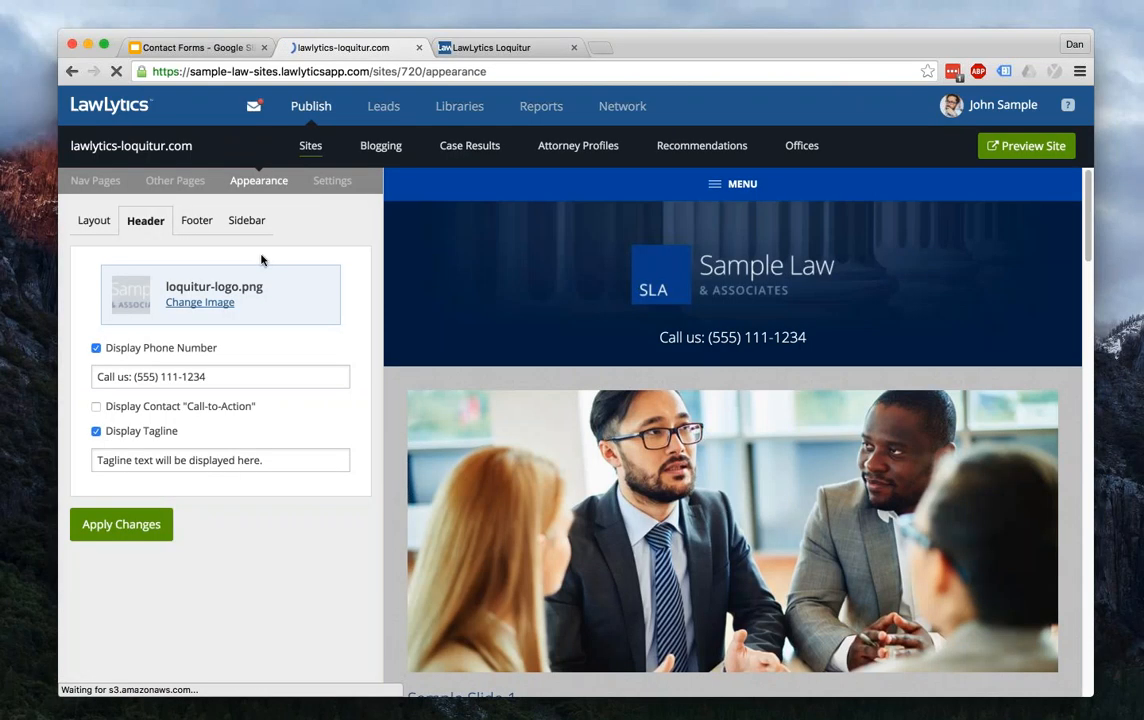
{"action": "left_click", "coordinate": [246, 221]}
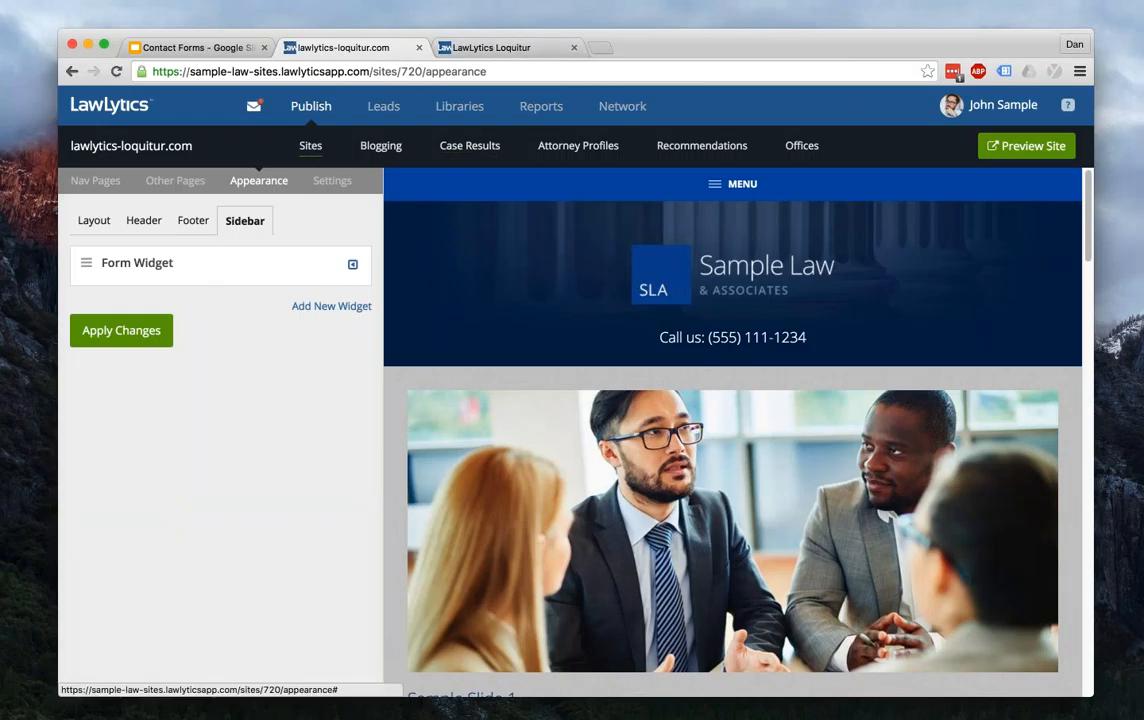
{"action": "left_click", "coordinate": [352, 264]}
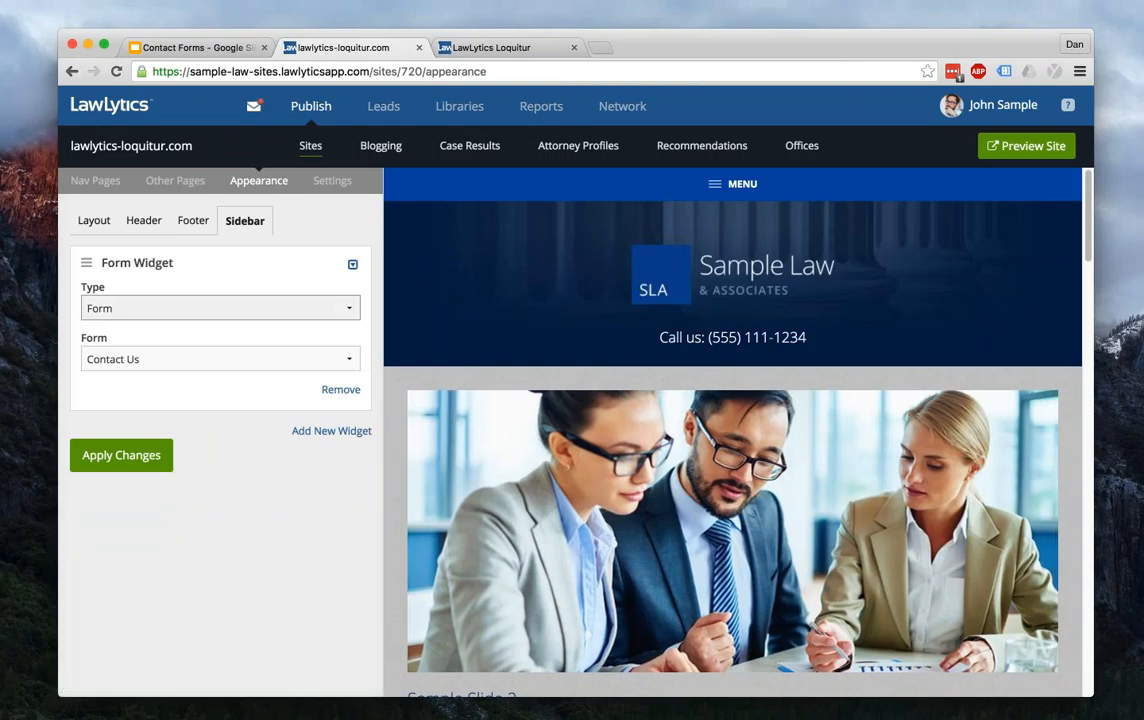
{"action": "left_click", "coordinate": [250, 308]}
{"action": "left_click", "coordinate": [238, 309]}
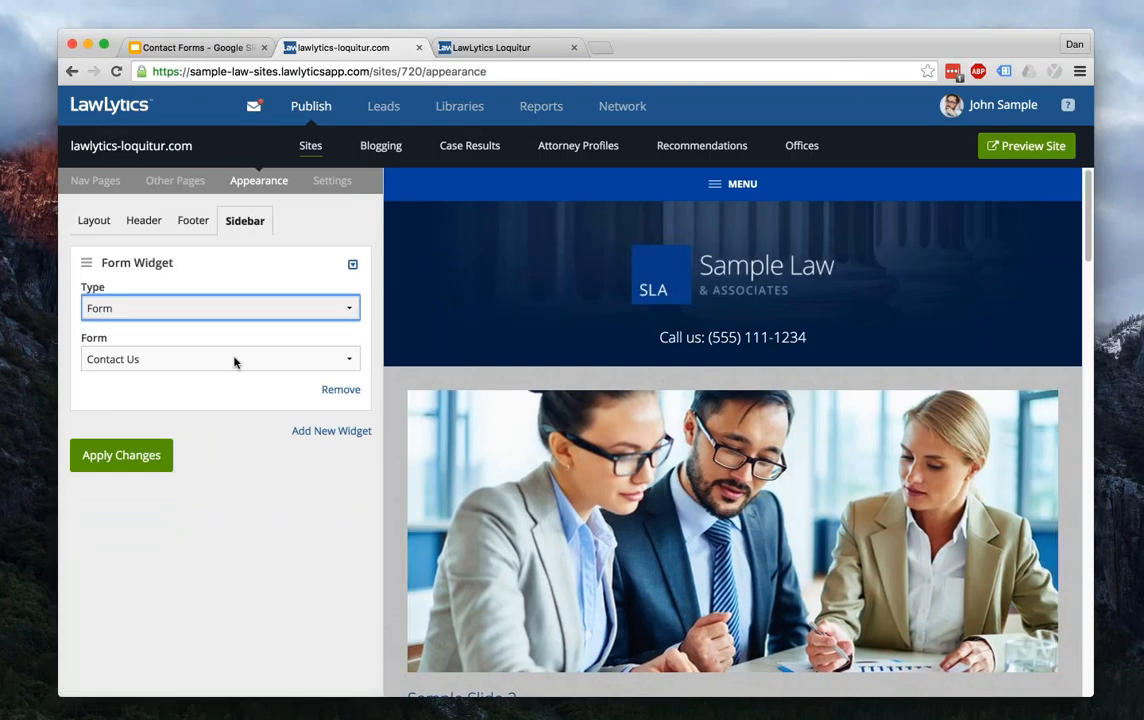
{"action": "left_click", "coordinate": [235, 360]}
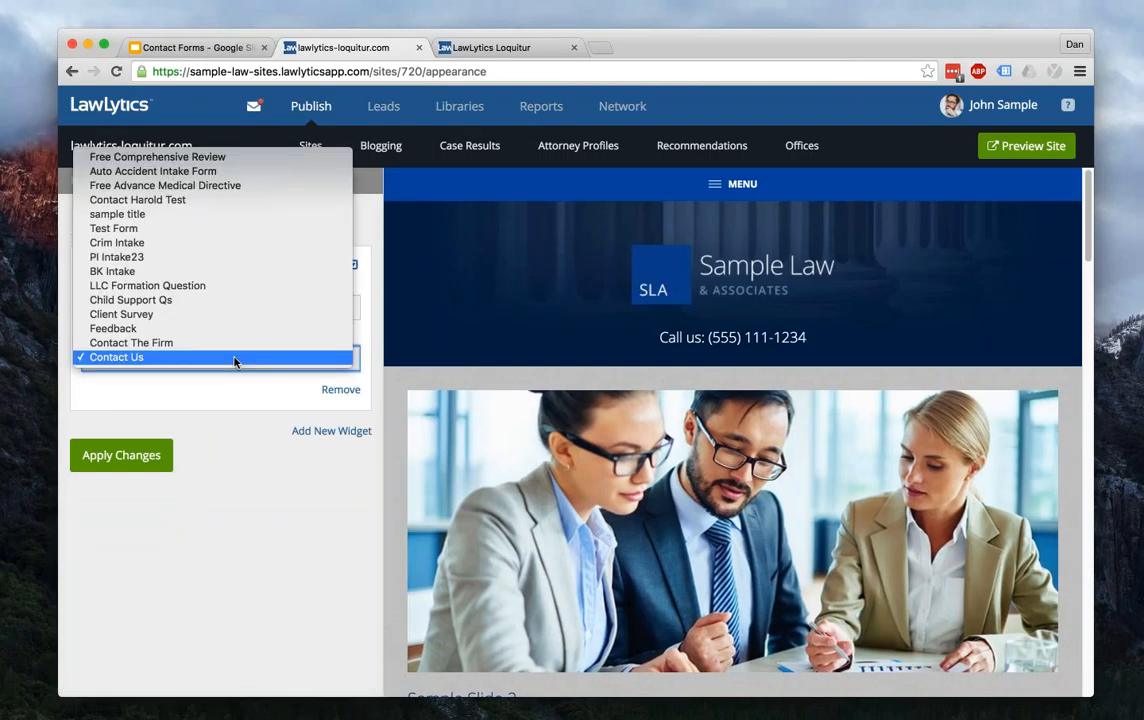
{"action": "left_click", "coordinate": [214, 158]}
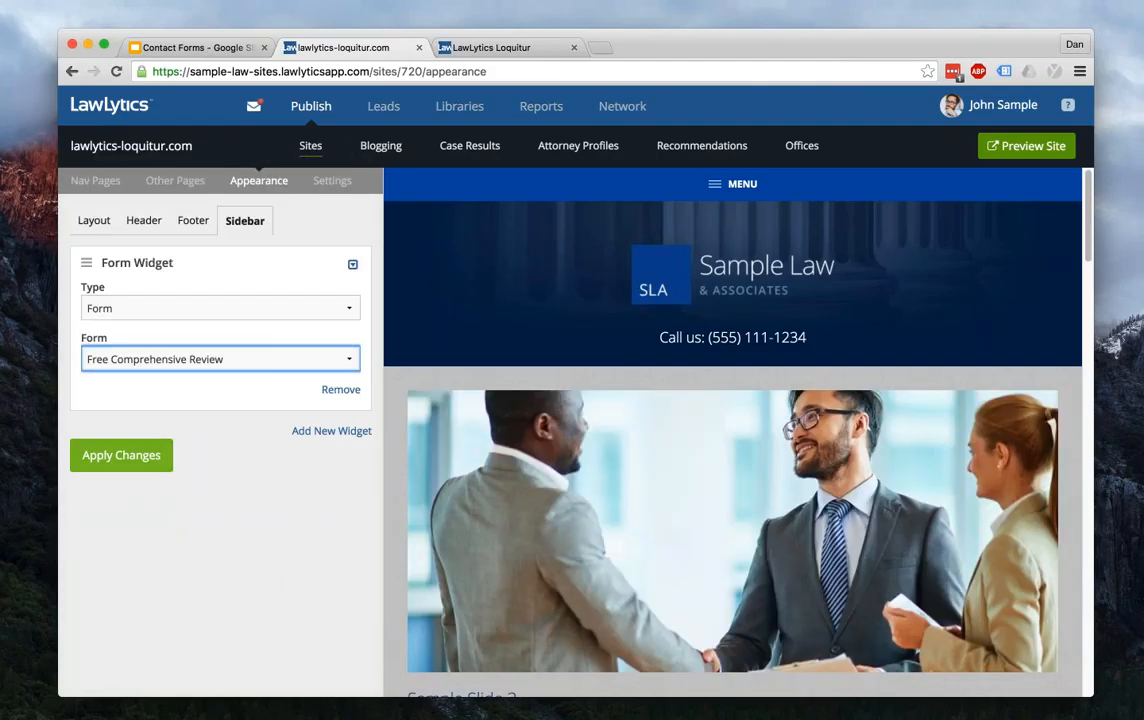
{"action": "left_click", "coordinate": [121, 455]}
{"action": "left_click", "coordinate": [492, 48]}
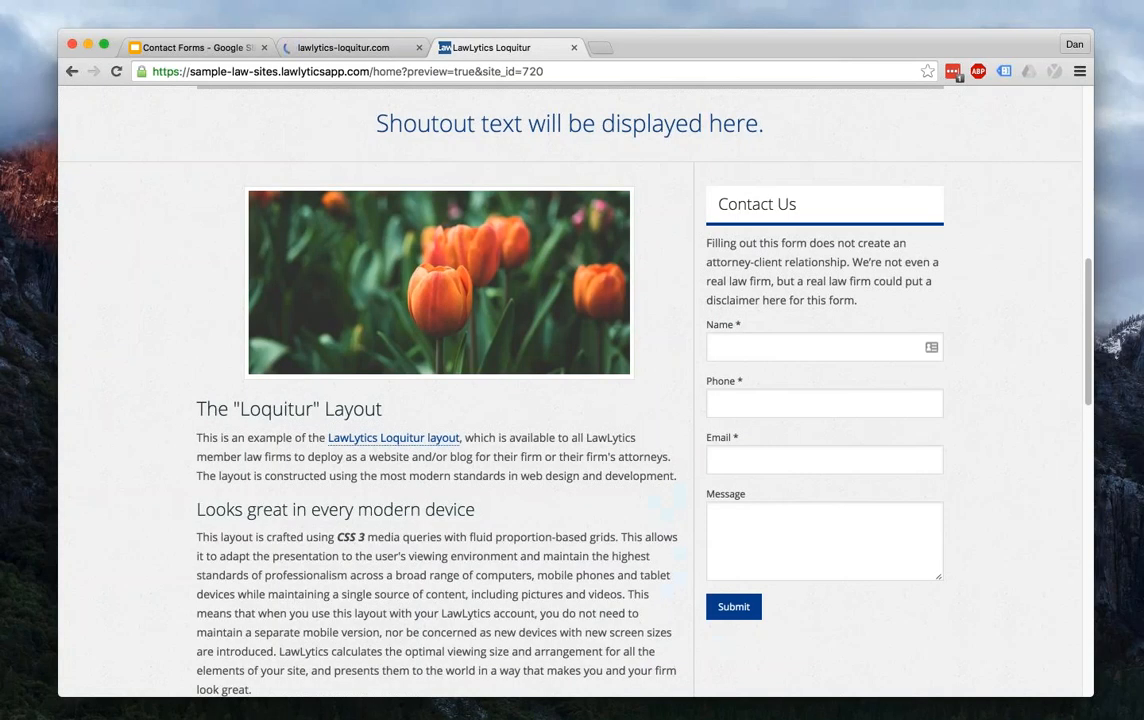
- Check the Business Law page's sidebar for the Free Comprehensive Review form, then return to the editor
{"action": "scroll", "coordinate": [427, 252], "scroll_direction": "up", "scroll_amount": 7}
{"action": "mouse_move", "coordinate": [427, 252]}
{"action": "left_click", "coordinate": [247, 290]}
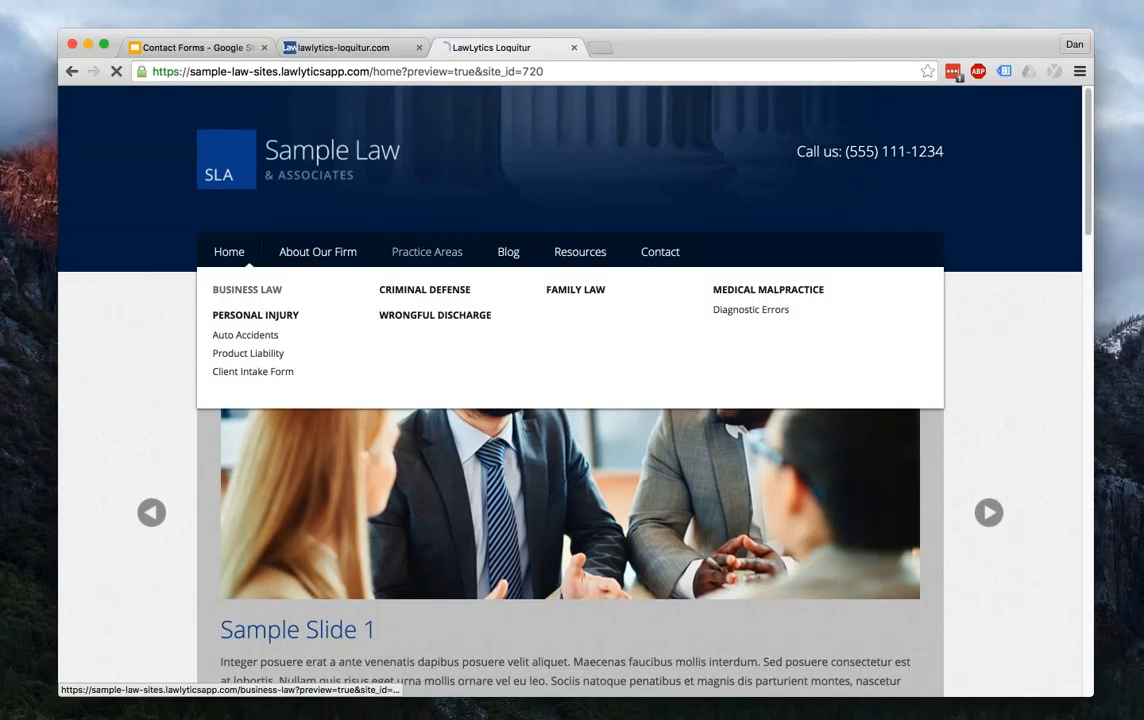
{"action": "scroll", "coordinate": [792, 309], "scroll_direction": "down", "scroll_amount": 5}
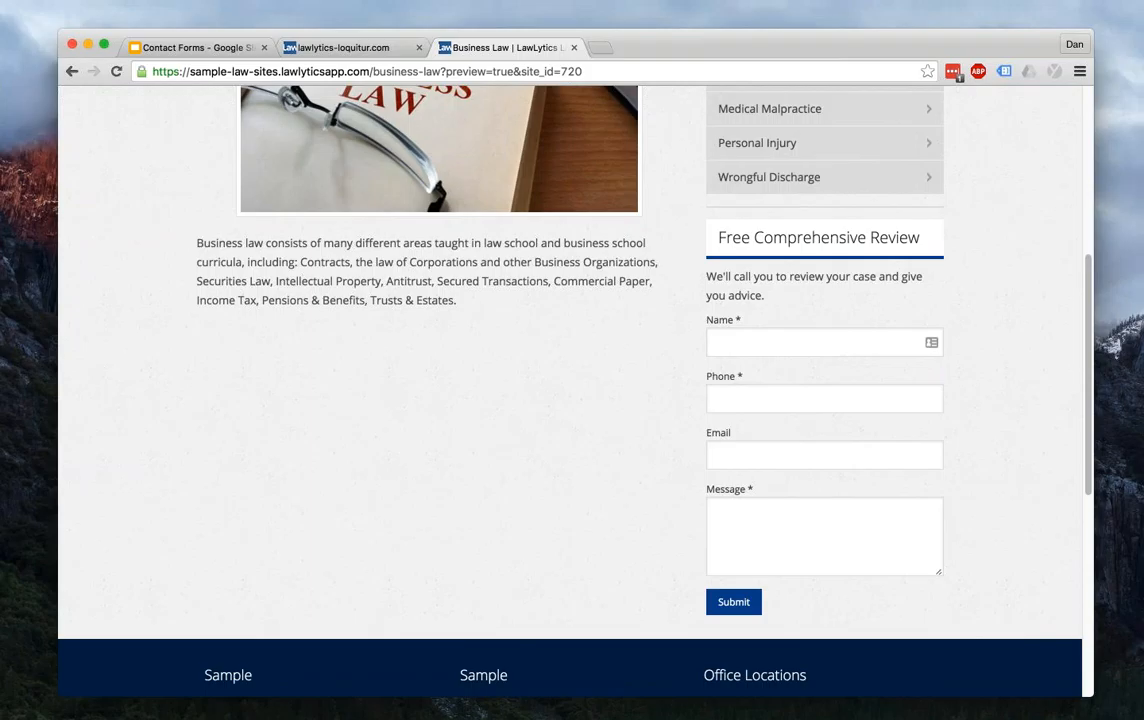
{"action": "scroll", "coordinate": [760, 480], "scroll_direction": "up", "scroll_amount": 5}
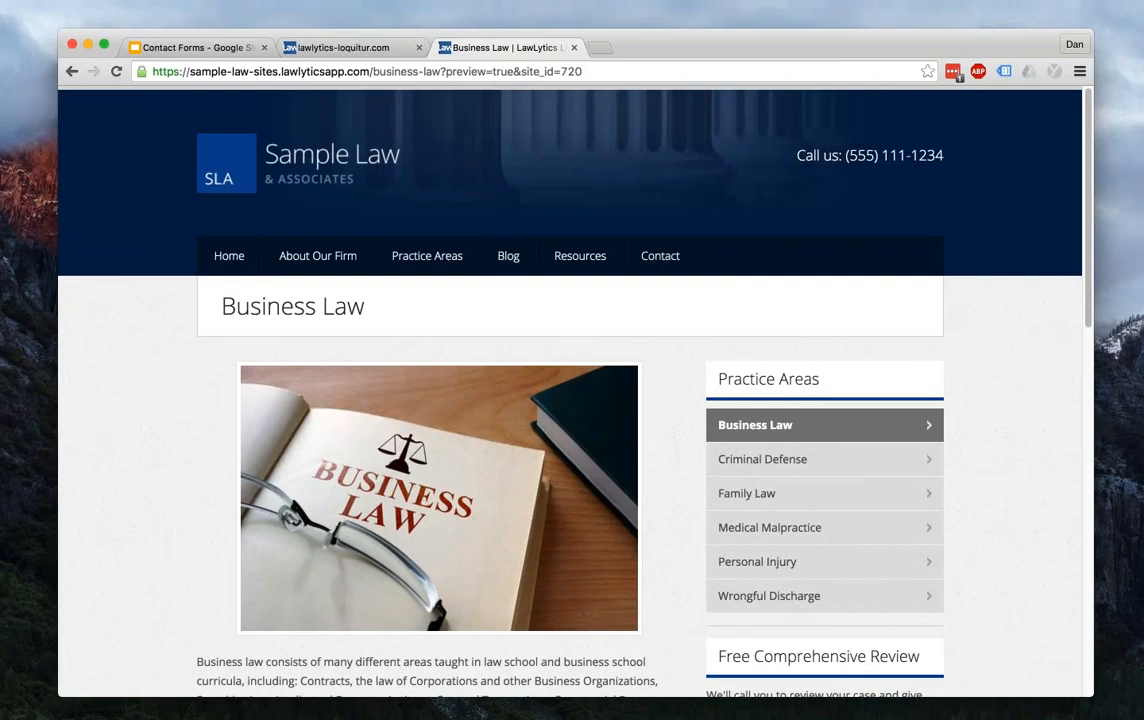
{"action": "key", "text": "ctrl+shift+Tab"}
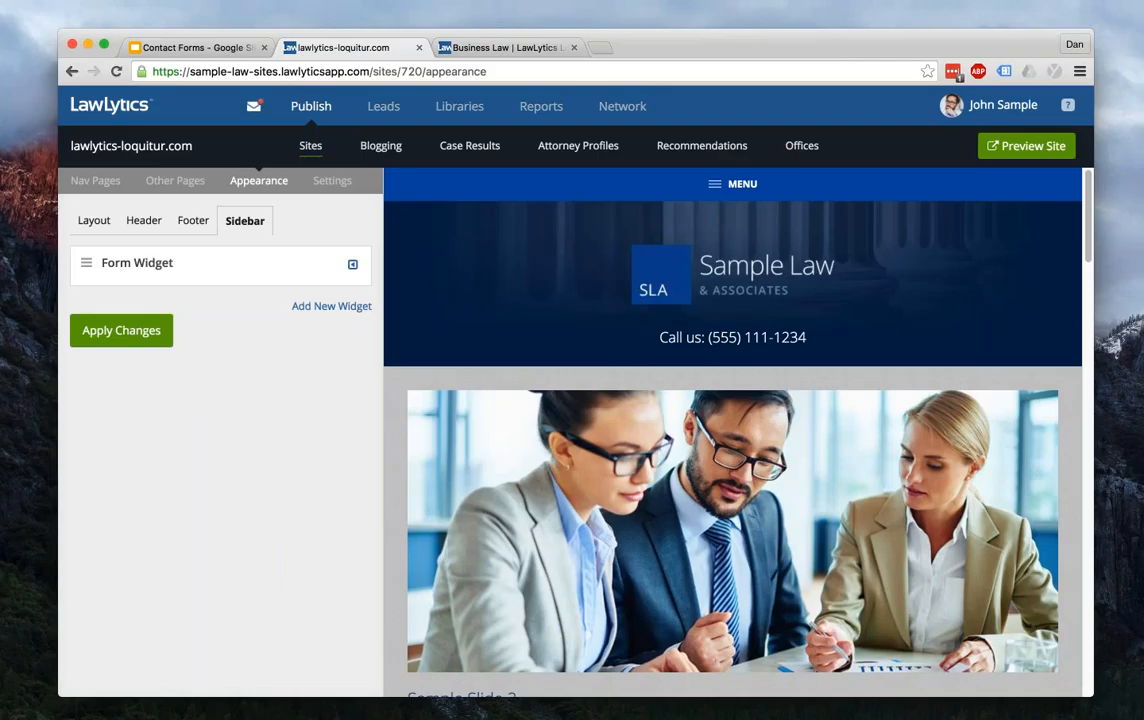
- Create a new blog post titled 'Title'
{"action": "left_click", "coordinate": [381, 147]}
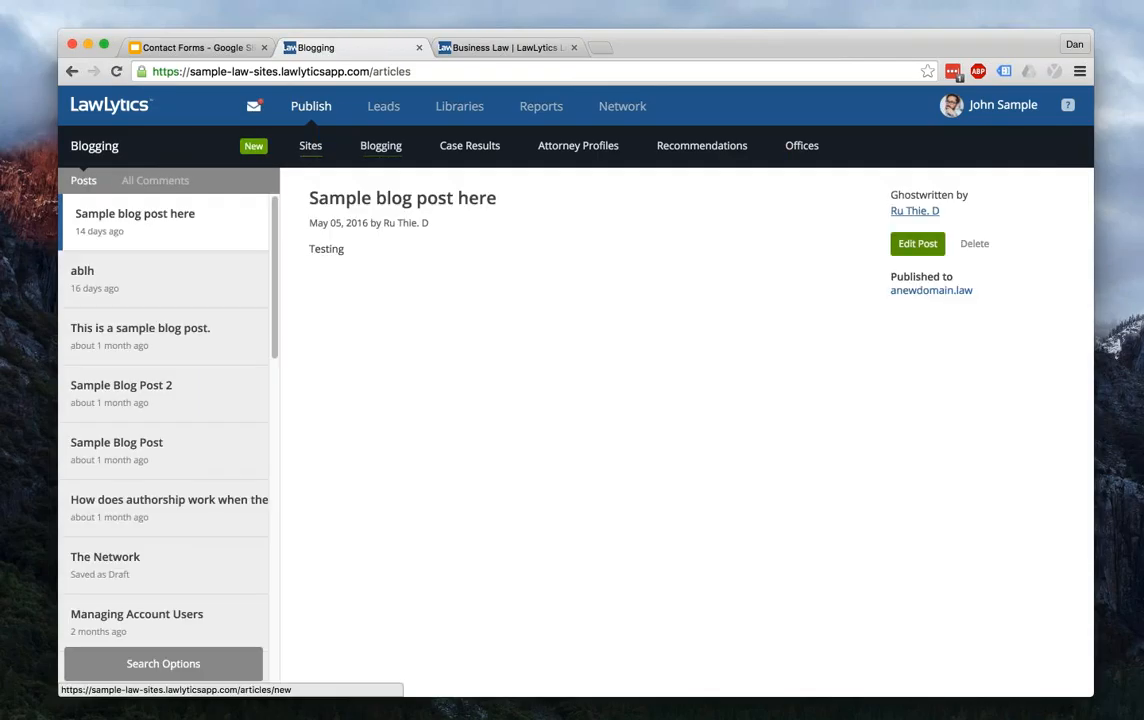
{"action": "left_click", "coordinate": [253, 146]}
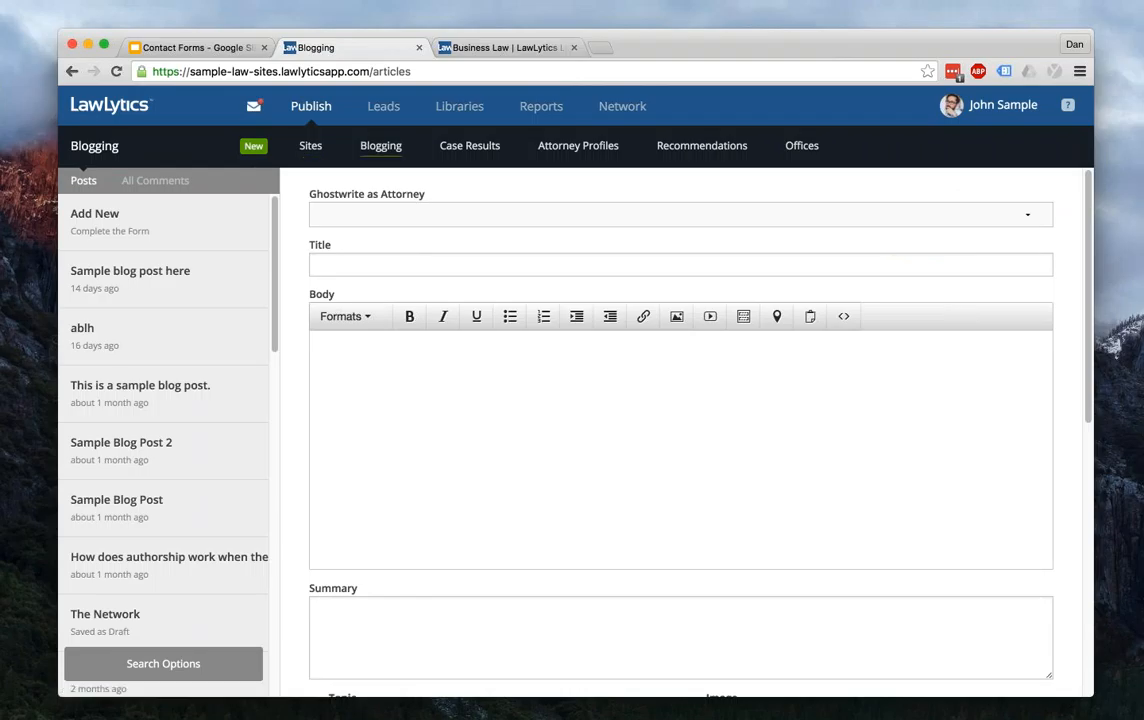
{"action": "left_click", "coordinate": [399, 263]}
{"action": "type", "text": "Title"}
- Fill the body with placeholder lines, leave a blank line for a form, and open the forms list
{"action": "key", "text": "Tab"}
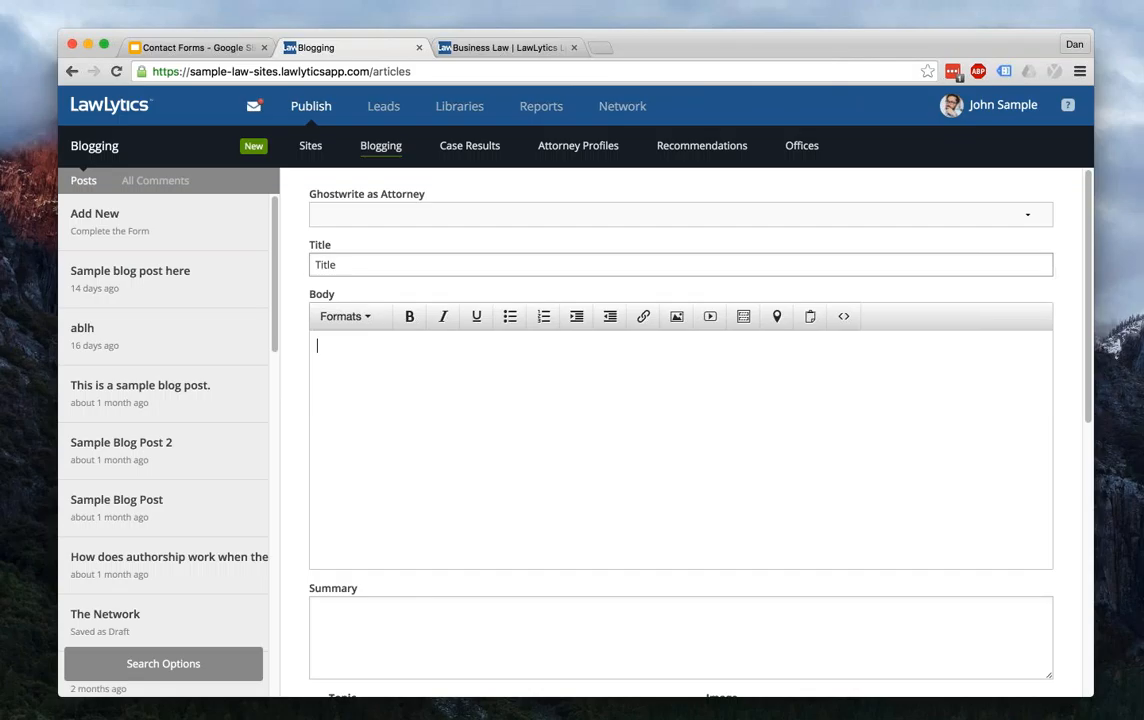
{"action": "type", "text": "adfadf asdfas fasfasfasdf"}
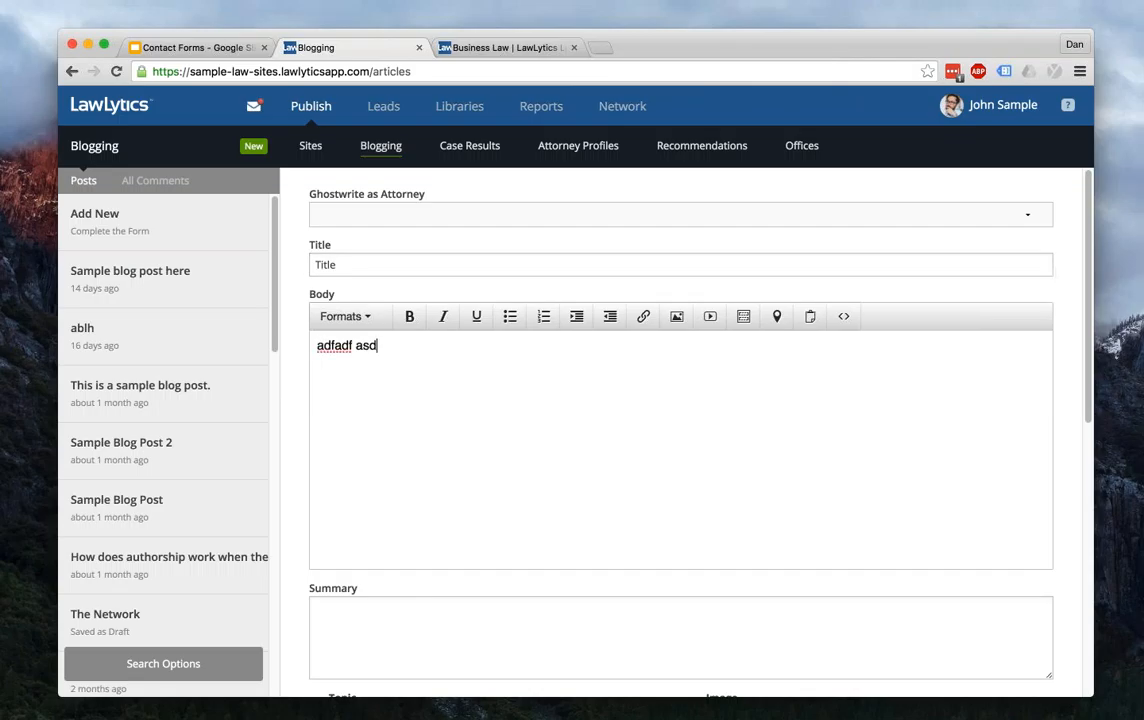
{"action": "key", "text": "Return"}
{"action": "type", "text": "adfasf"}
{"action": "key", "text": "Return"}
{"action": "type", "text": "asdf"}
{"action": "key", "text": "Return"}
{"action": "type", "text": "asf"}
{"action": "key", "text": "Return"}
{"action": "type", "text": "asdf"}
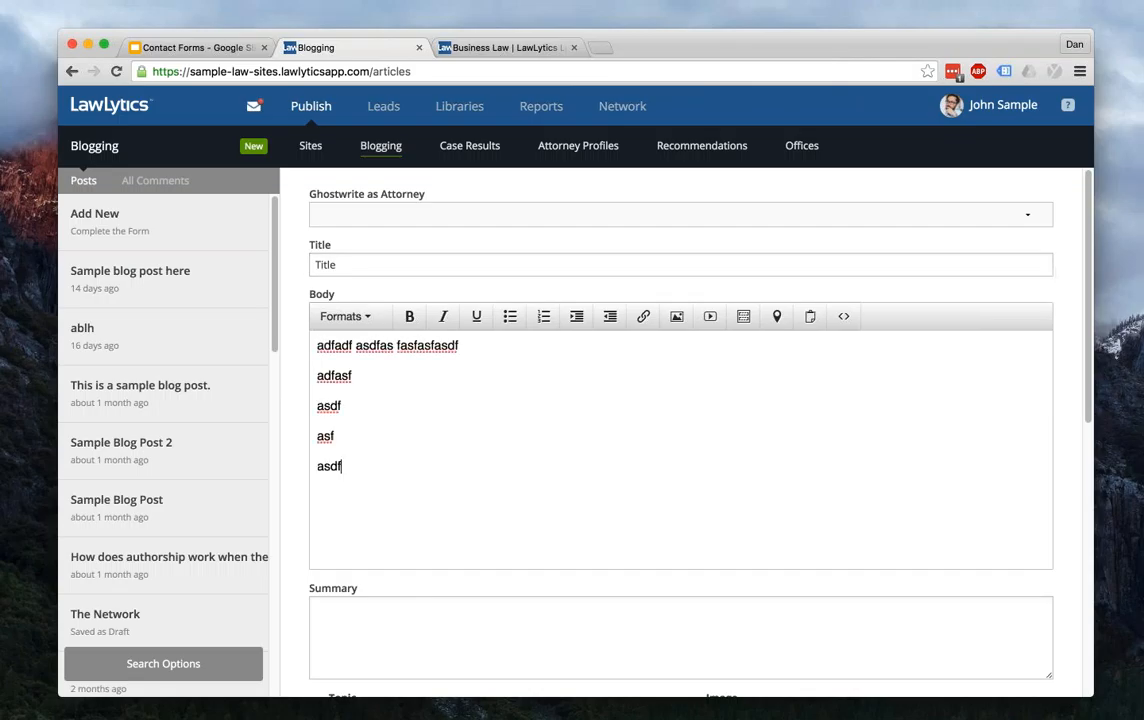
{"action": "key", "text": "Return"}
{"action": "key", "text": "Return"}
{"action": "key", "text": "Return"}
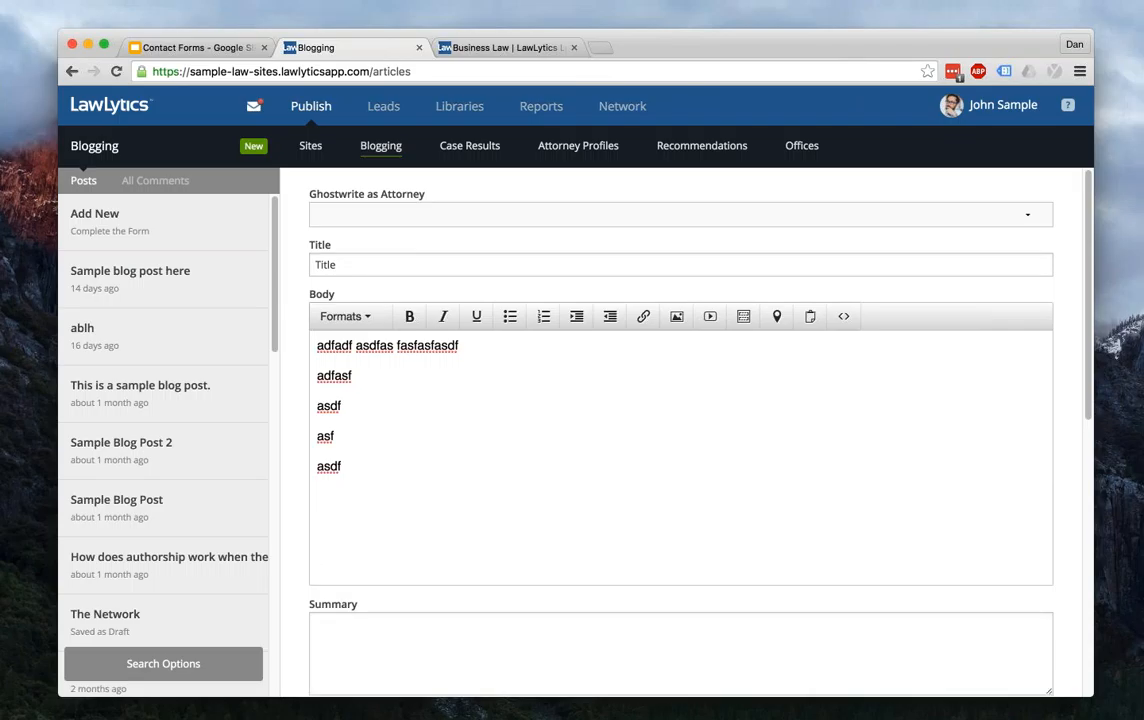
{"action": "key", "text": "Return"}
{"action": "type", "text": "aasdfadsf"}
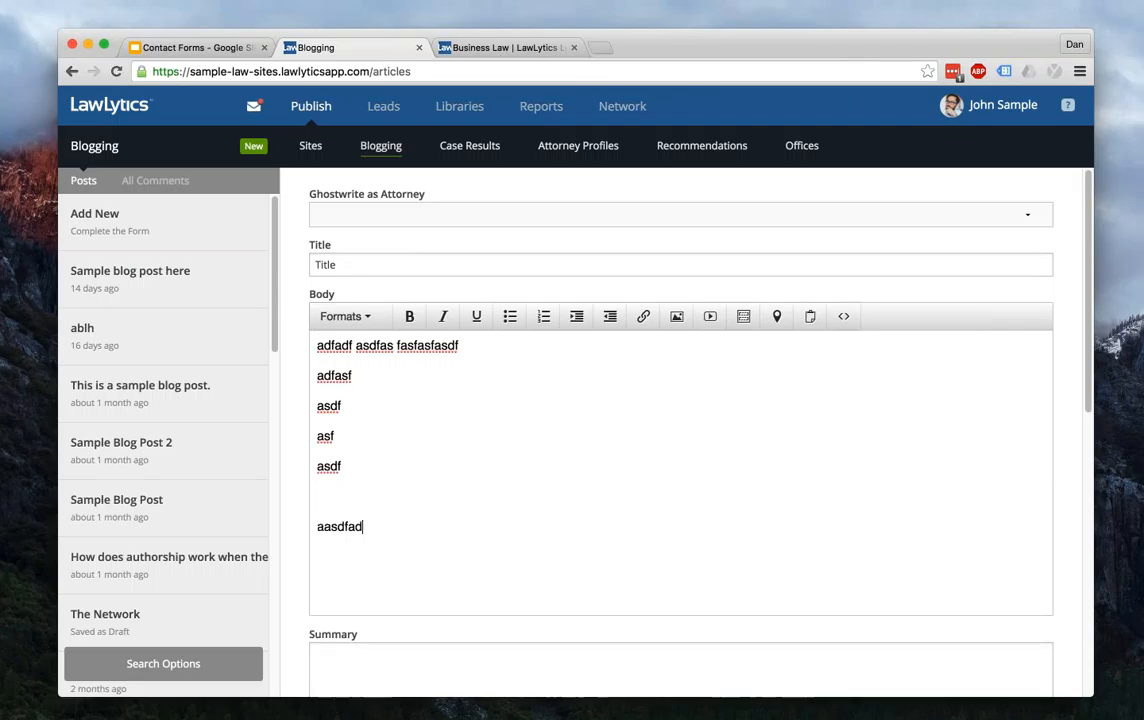
{"action": "key", "text": "Return"}
{"action": "type", "text": "afdasdf"}
{"action": "key", "text": "Up"}
{"action": "key", "text": "Up"}
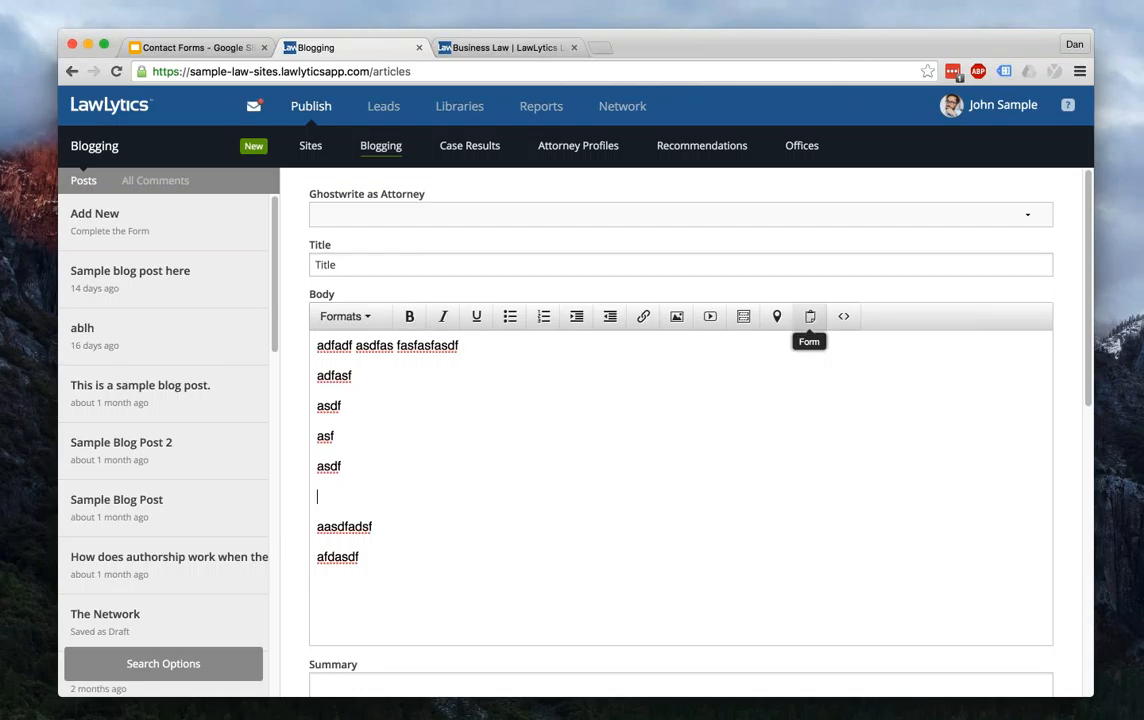
{"action": "left_click", "coordinate": [810, 316]}
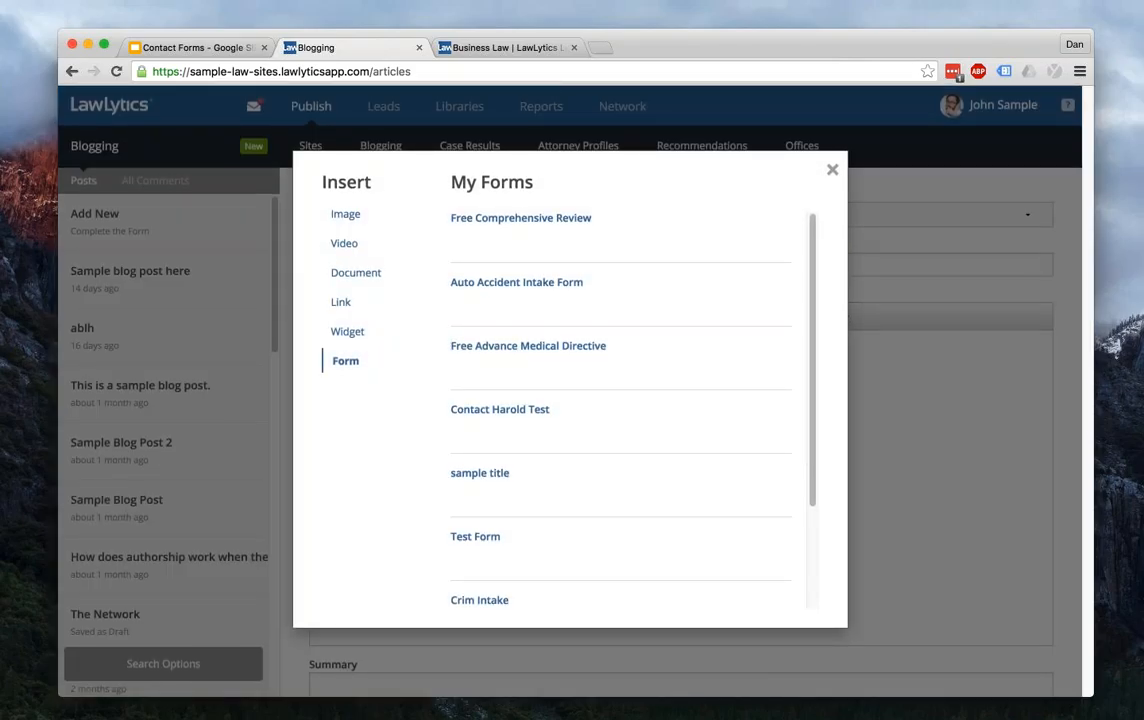
- Insert the Free Comprehensive Review form inline into the post body
{"action": "left_click", "coordinate": [520, 218]}
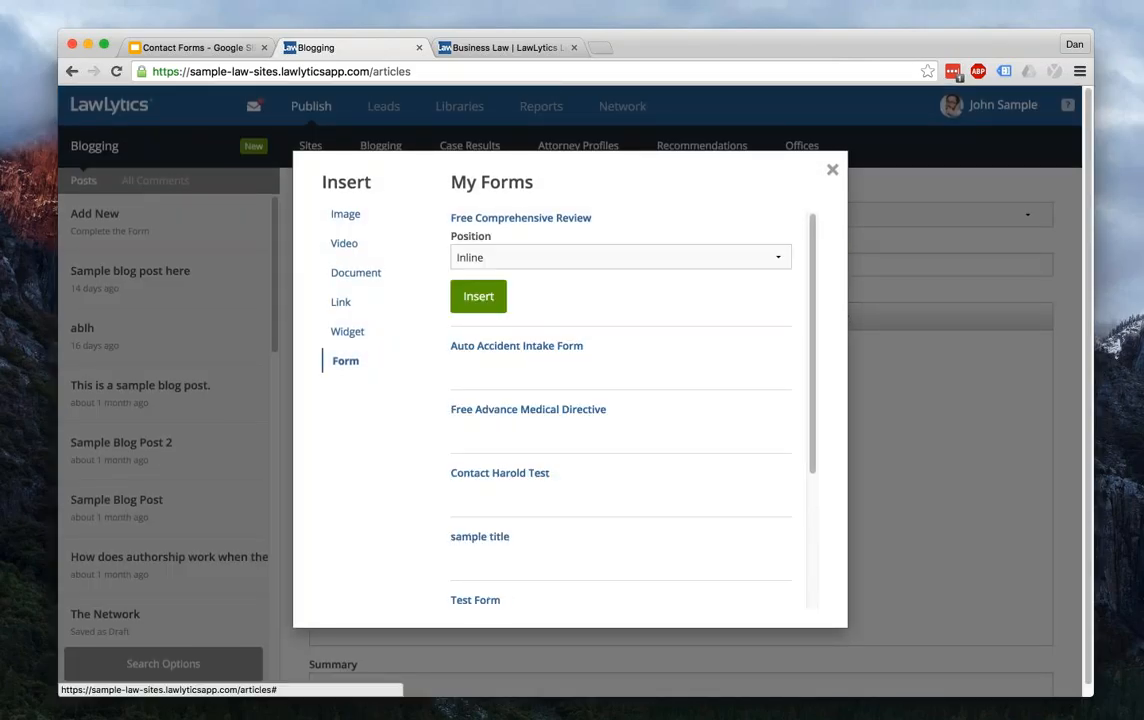
{"action": "left_click", "coordinate": [478, 296]}
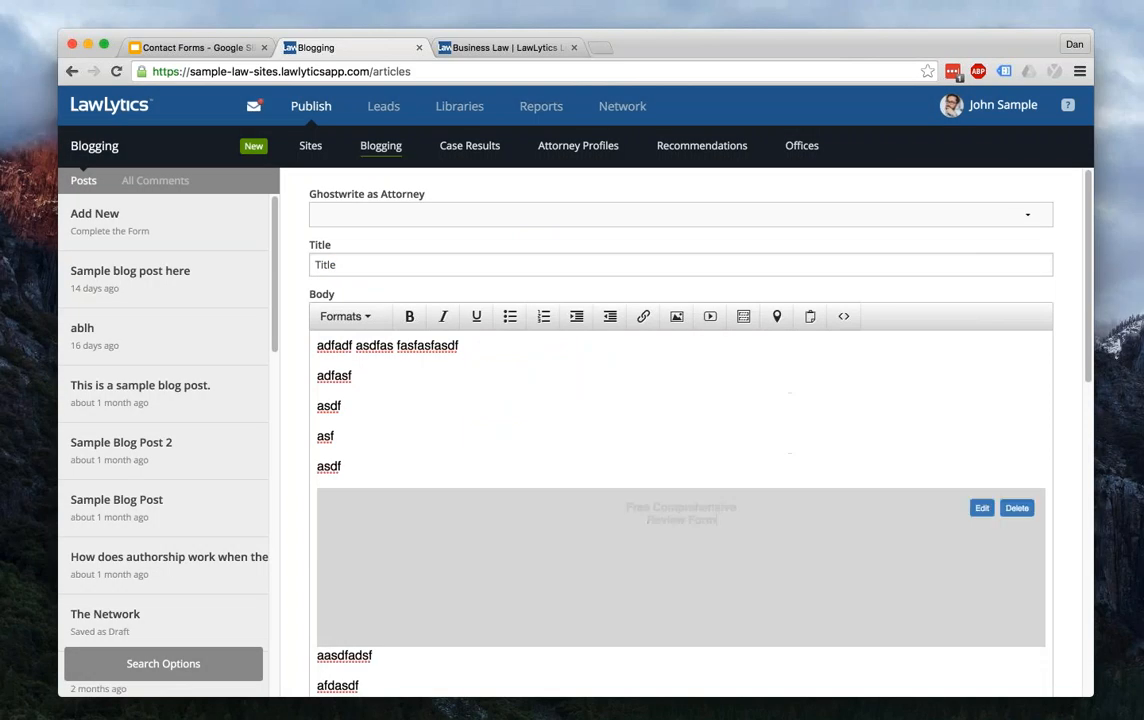
{"action": "scroll", "coordinate": [680, 450], "scroll_direction": "down", "scroll_amount": 10}
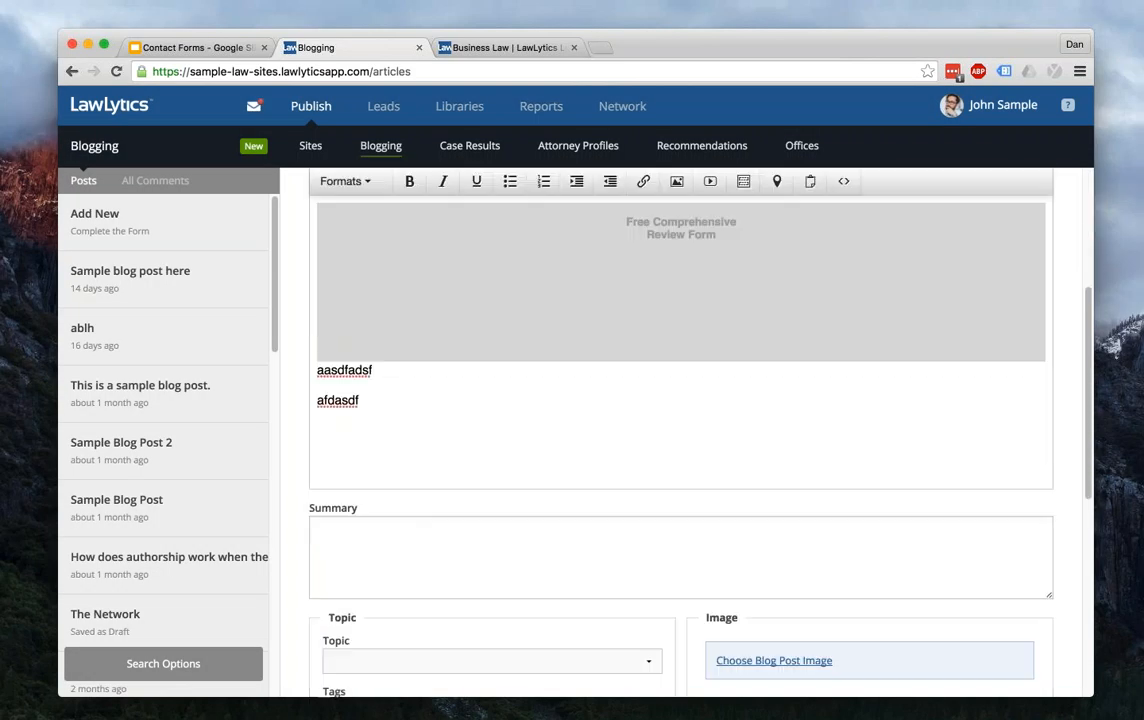
{"action": "scroll", "coordinate": [716, 520], "scroll_direction": "up", "scroll_amount": 10}
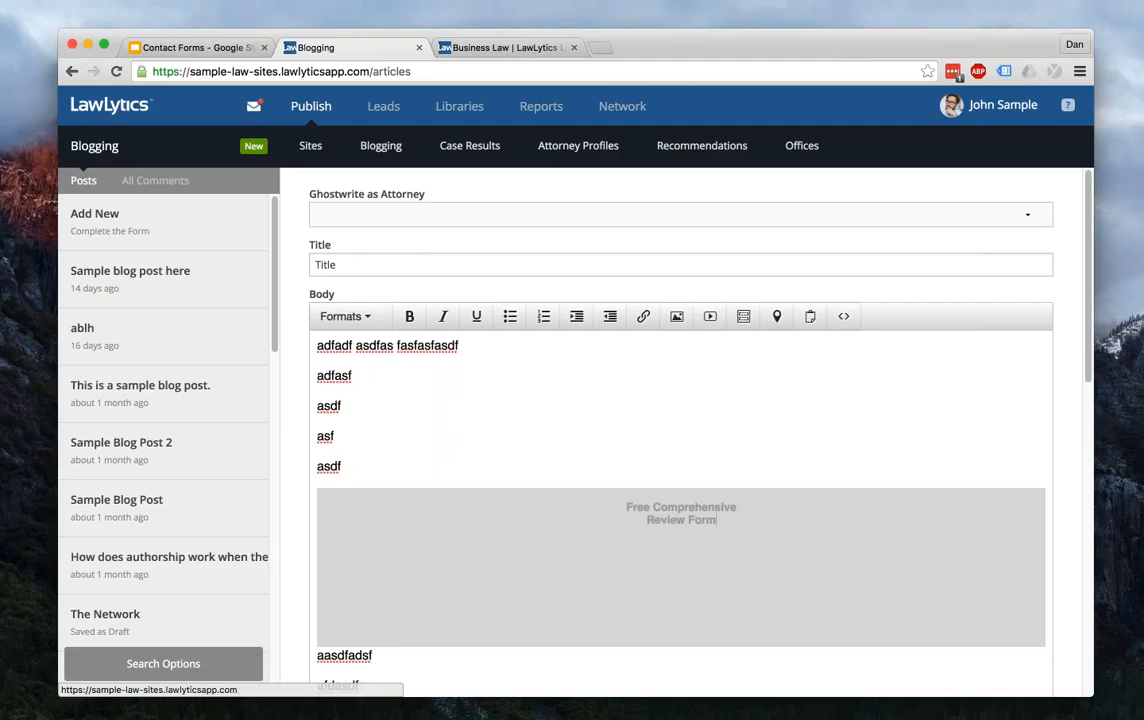
- Present the Contact Forms slides full screen and advance to the Contact Us slide
{"action": "left_click", "coordinate": [110, 105]}
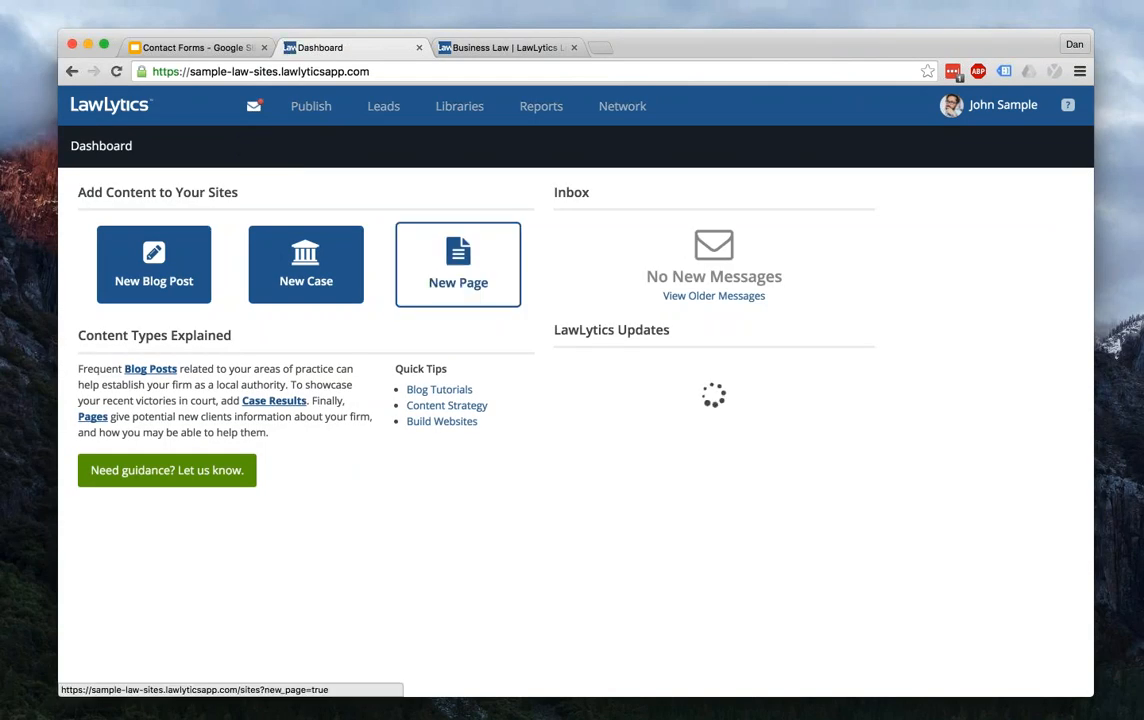
{"action": "mouse_move", "coordinate": [311, 106]}
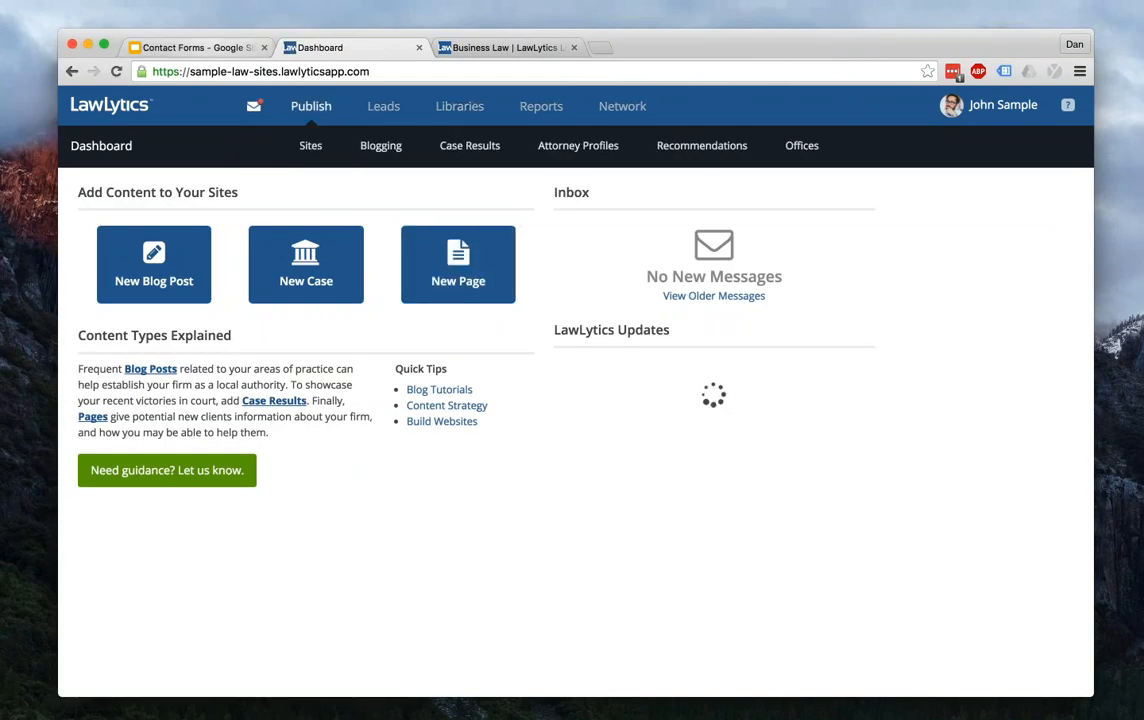
{"action": "key", "text": "ctrl+shift+Tab"}
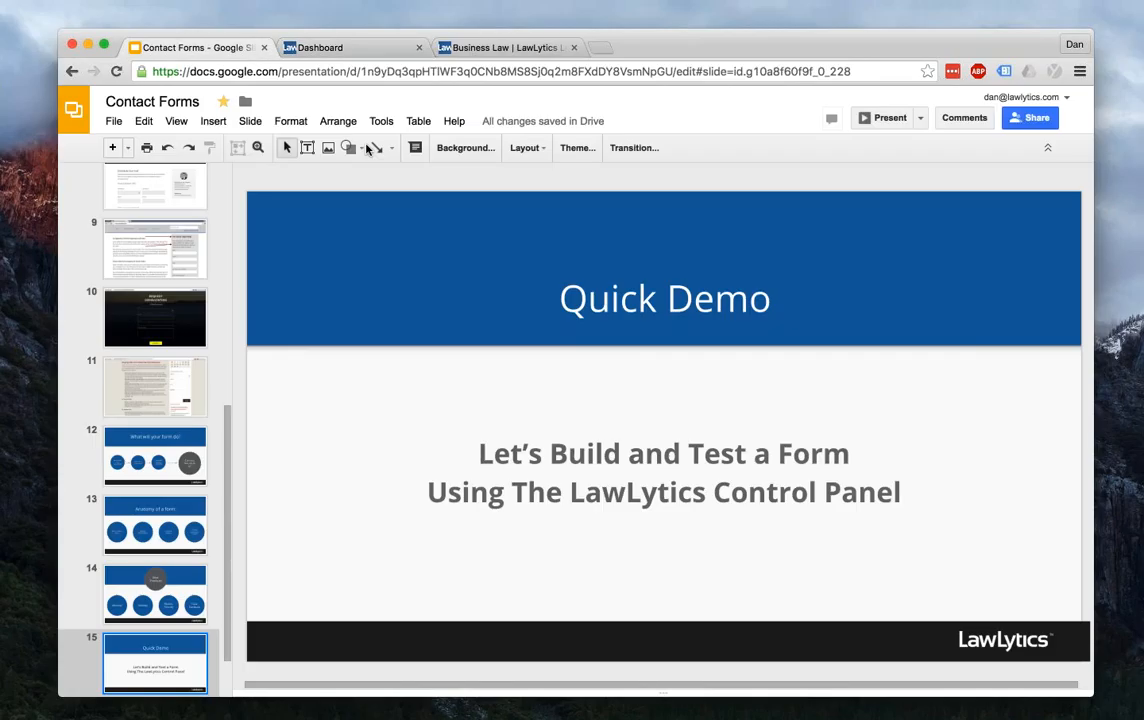
{"action": "left_click", "coordinate": [882, 118]}
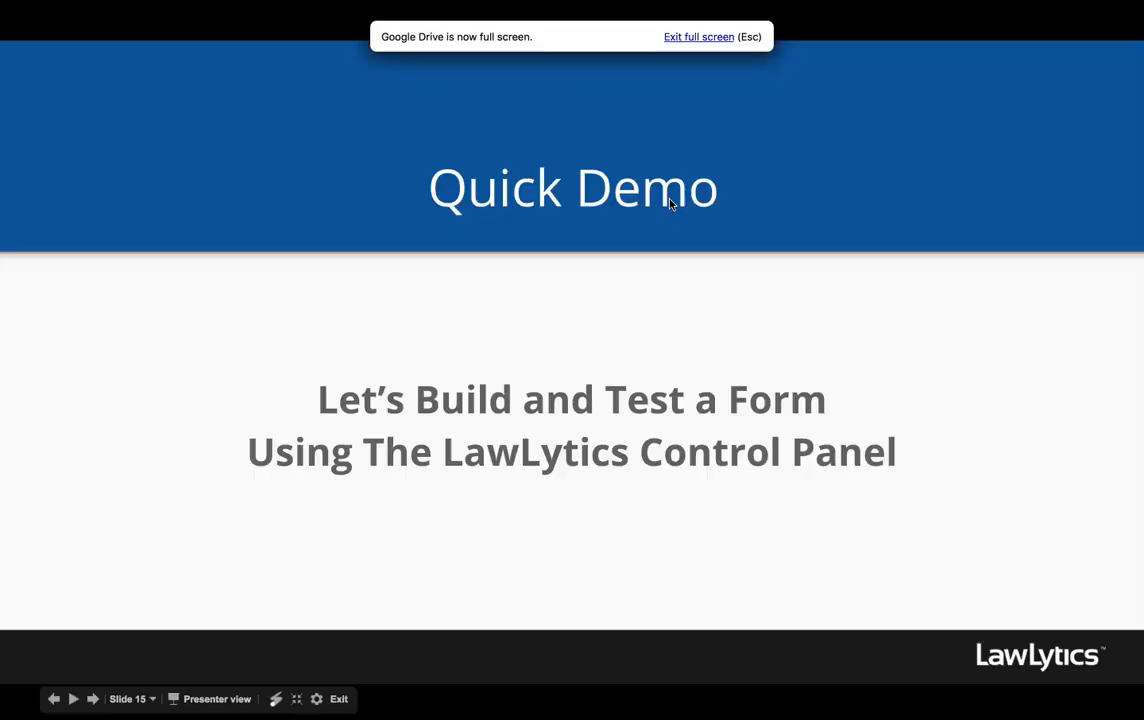
{"action": "left_click", "coordinate": [593, 511]}
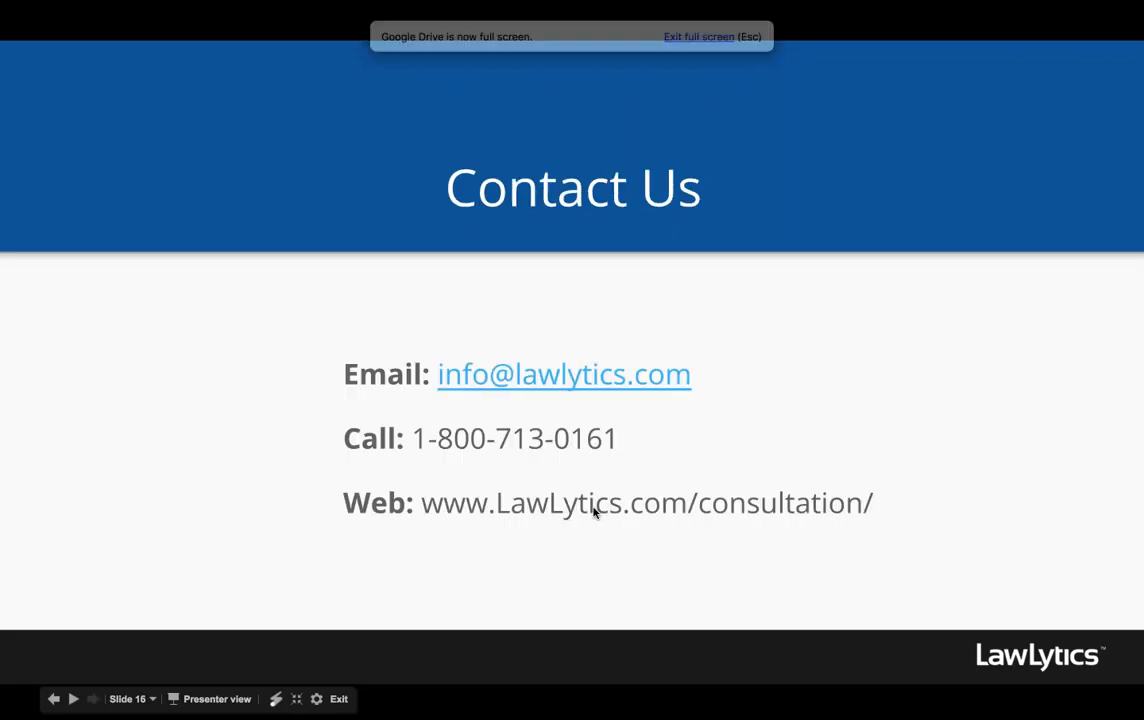